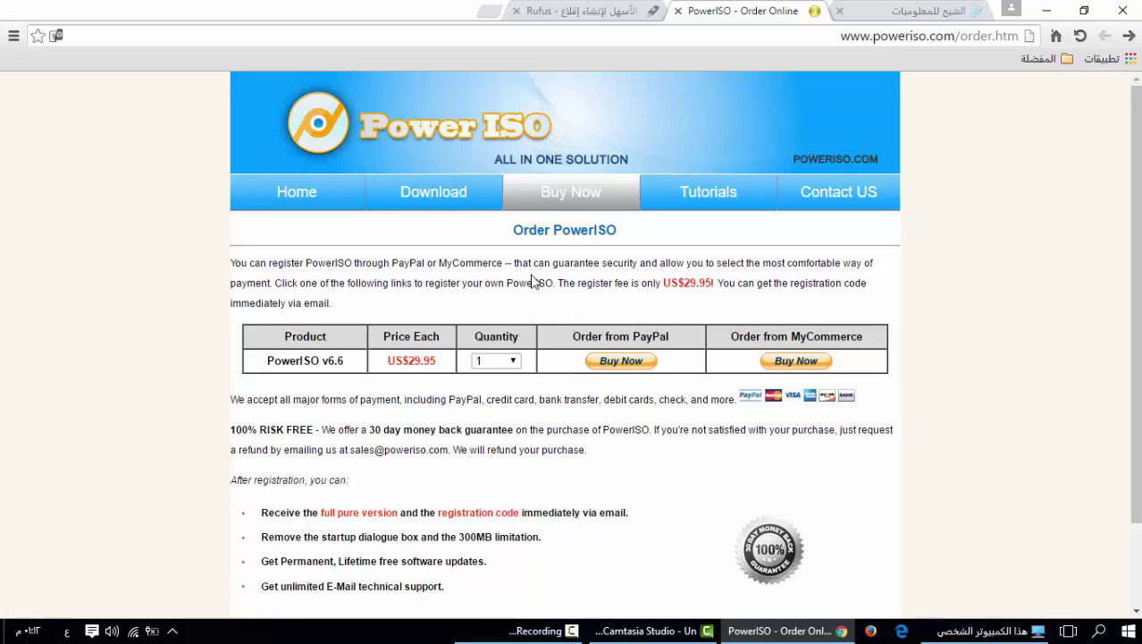
Step: Look through the Rufus website down to its download section and return to the shbaah.com page
left_click(579, 9)
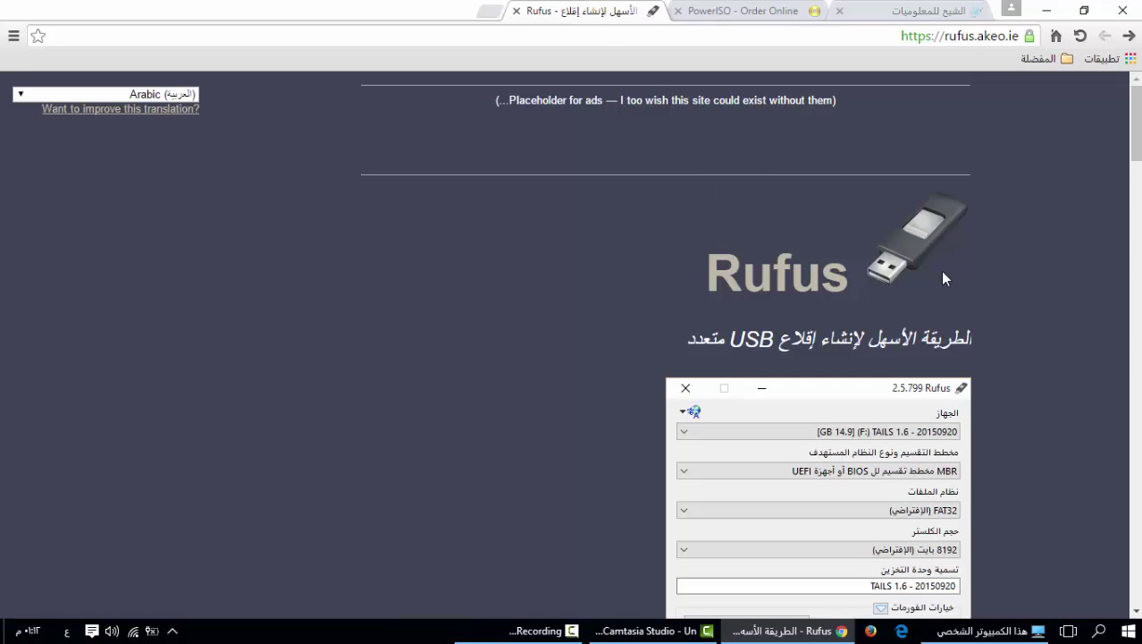
left_click_drag(1140, 124, 1139, 265)
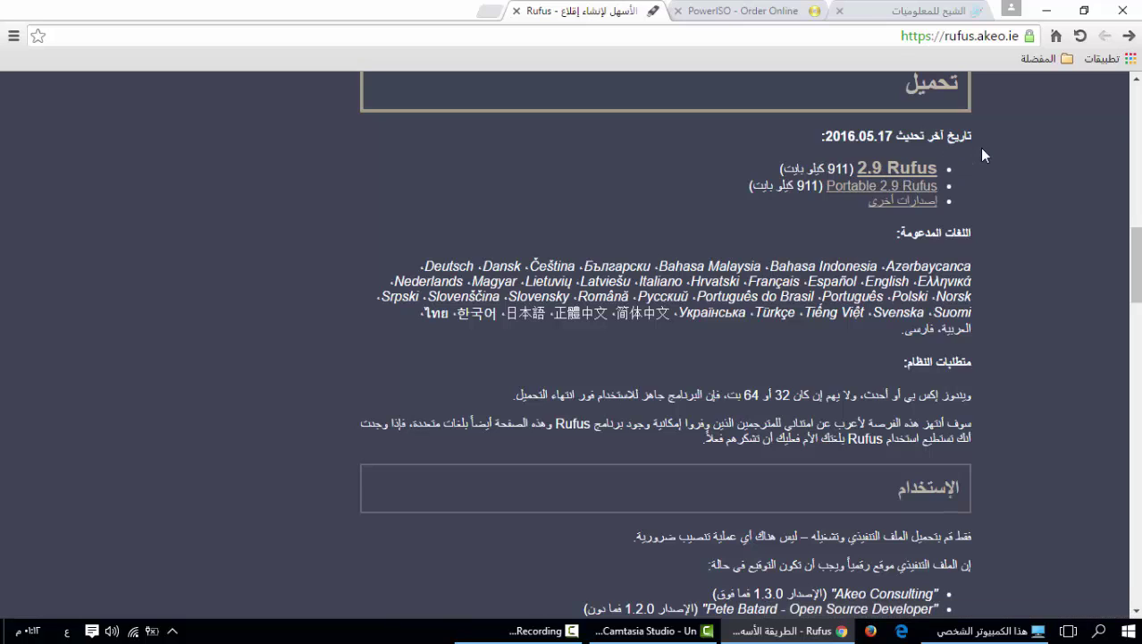
left_click(876, 16)
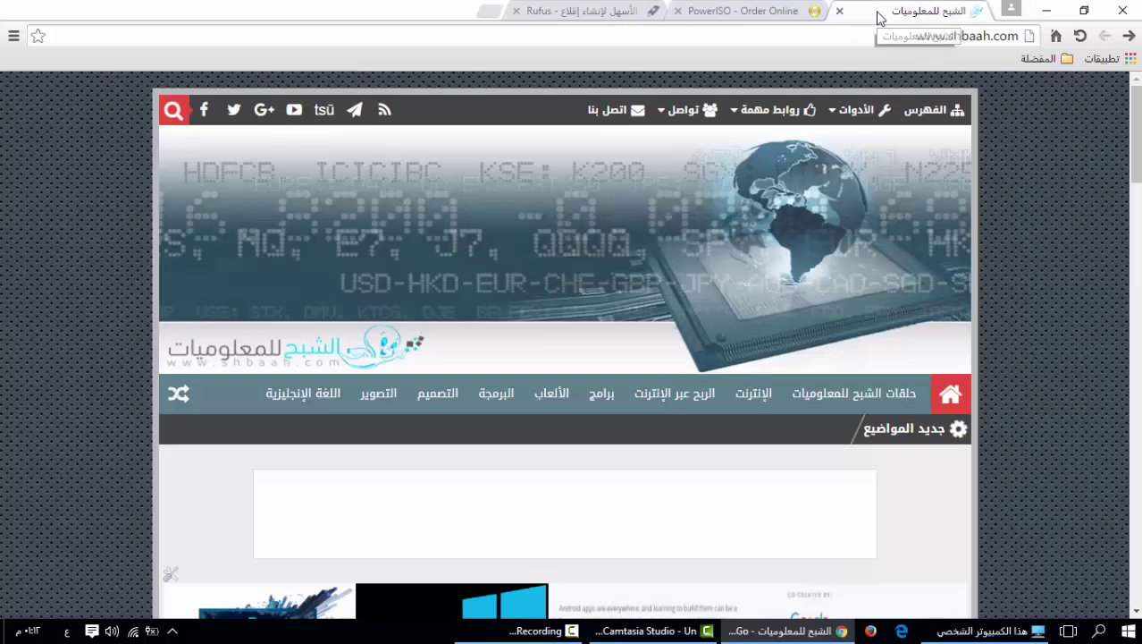
Step: Minimize the browser and launch PowerISO from the desktop
left_click(819, 633)
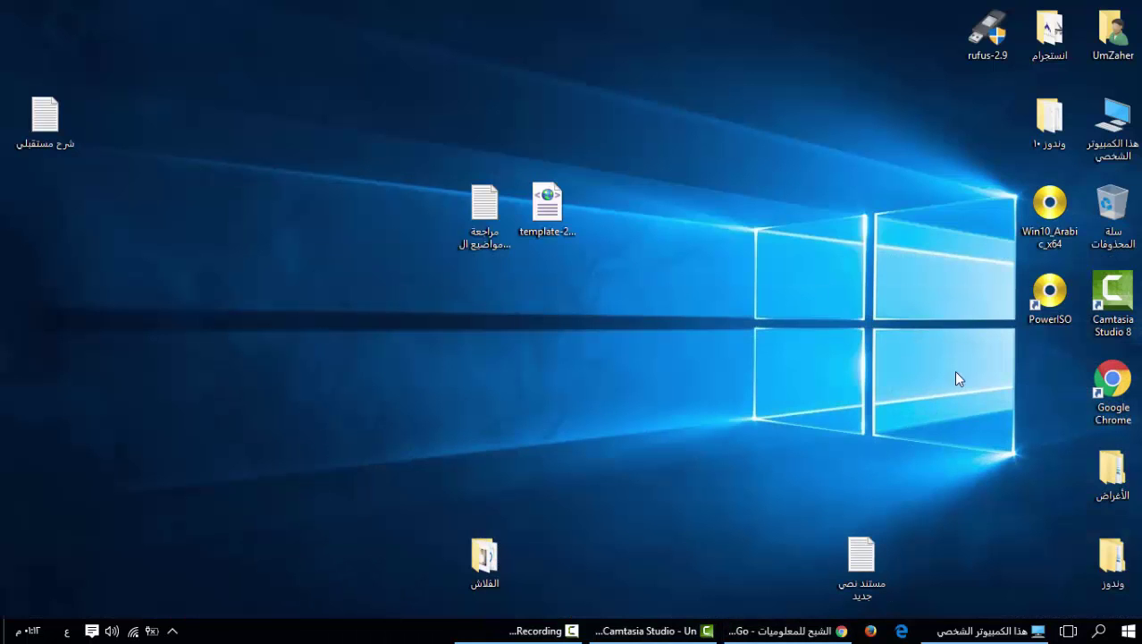
left_click(1046, 296)
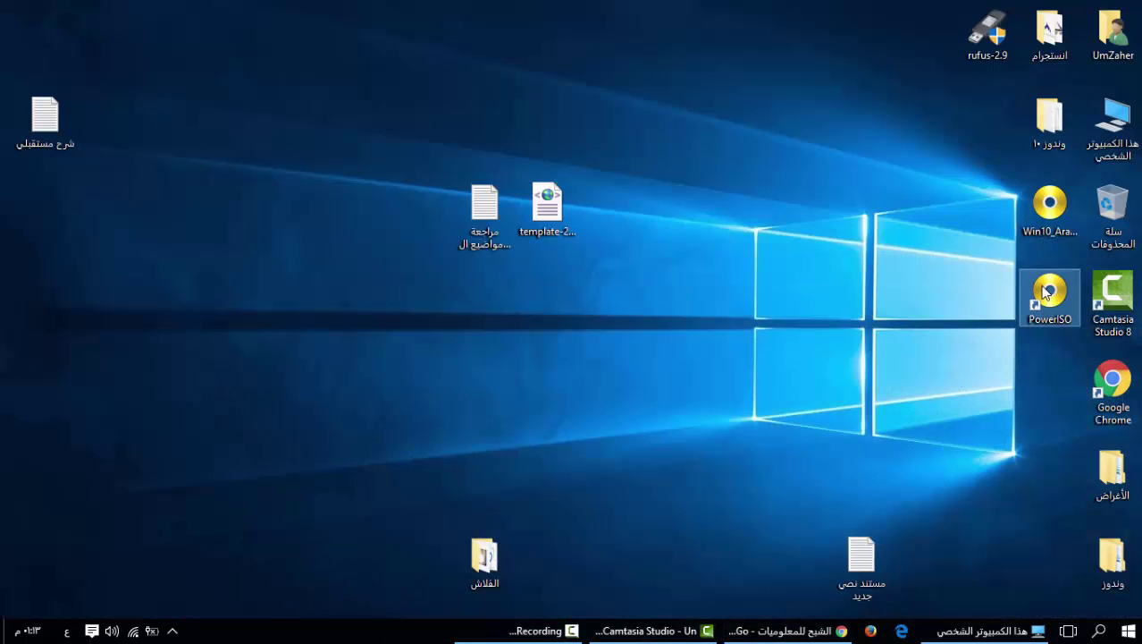
double_click(1047, 297)
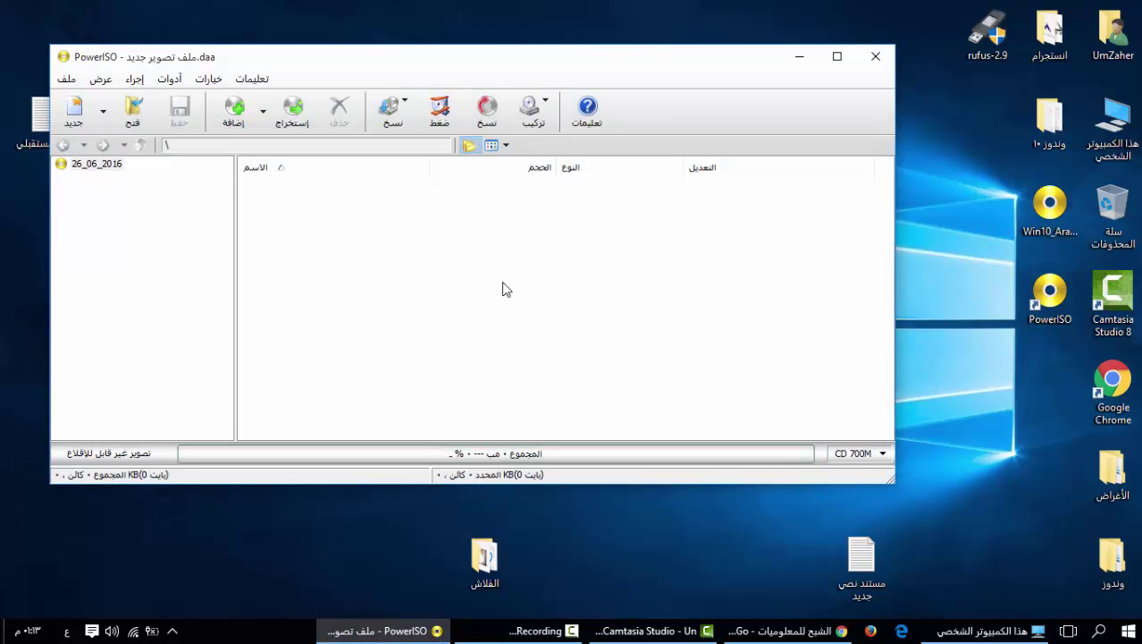
Step: Switch the PowerISO interface language to English and back to Arabic
left_click(208, 79)
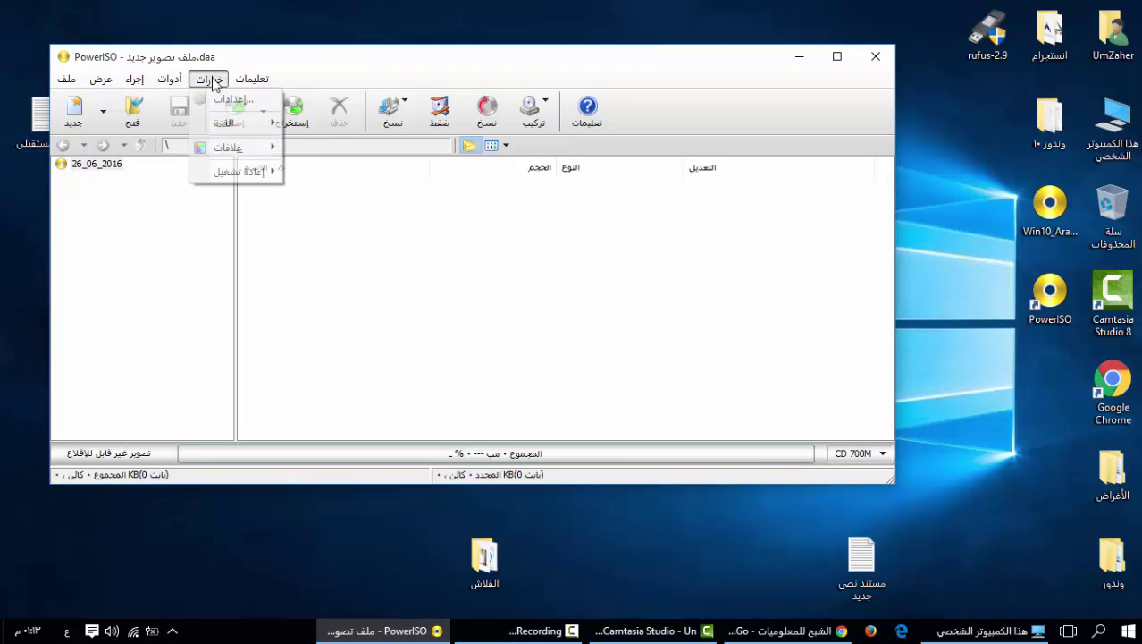
mouse_move(239, 125)
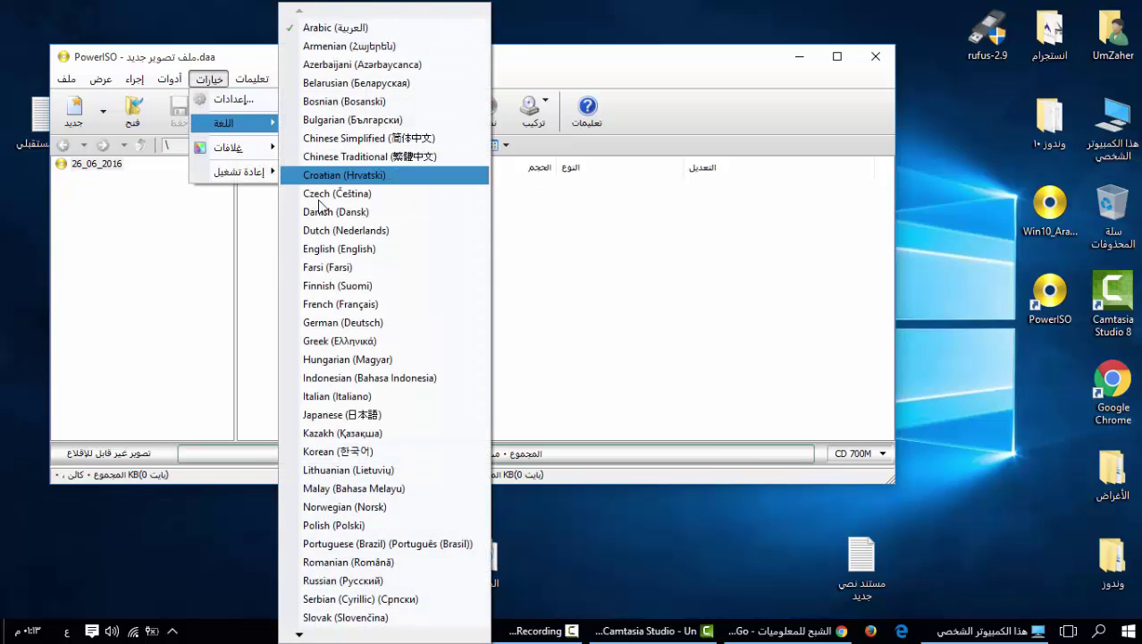
left_click(377, 251)
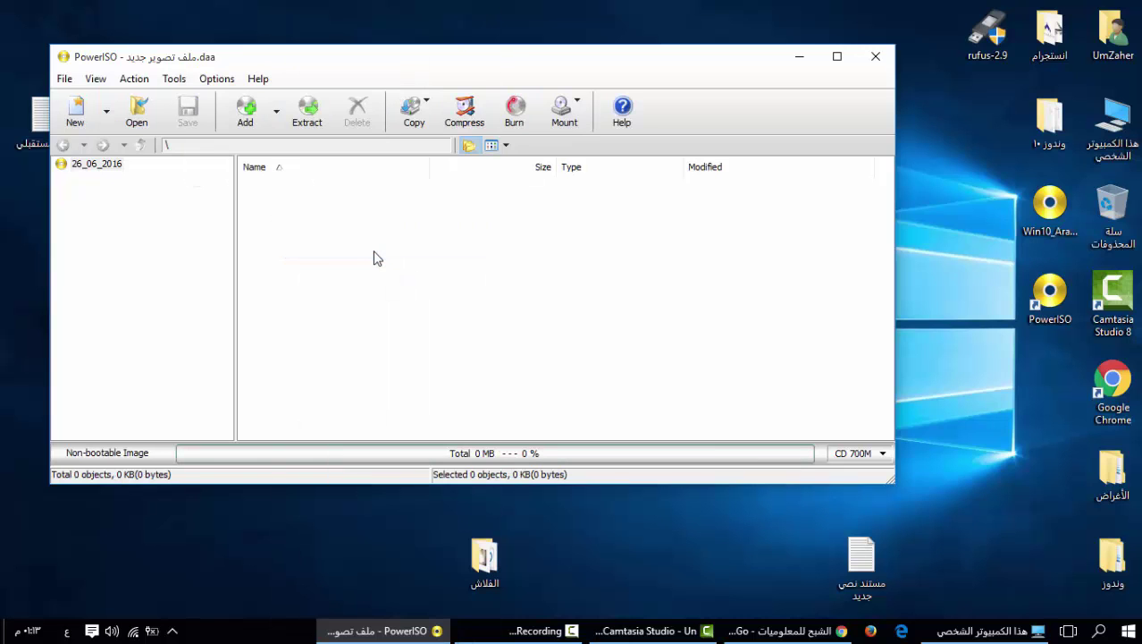
left_click(217, 80)
mouse_move(241, 124)
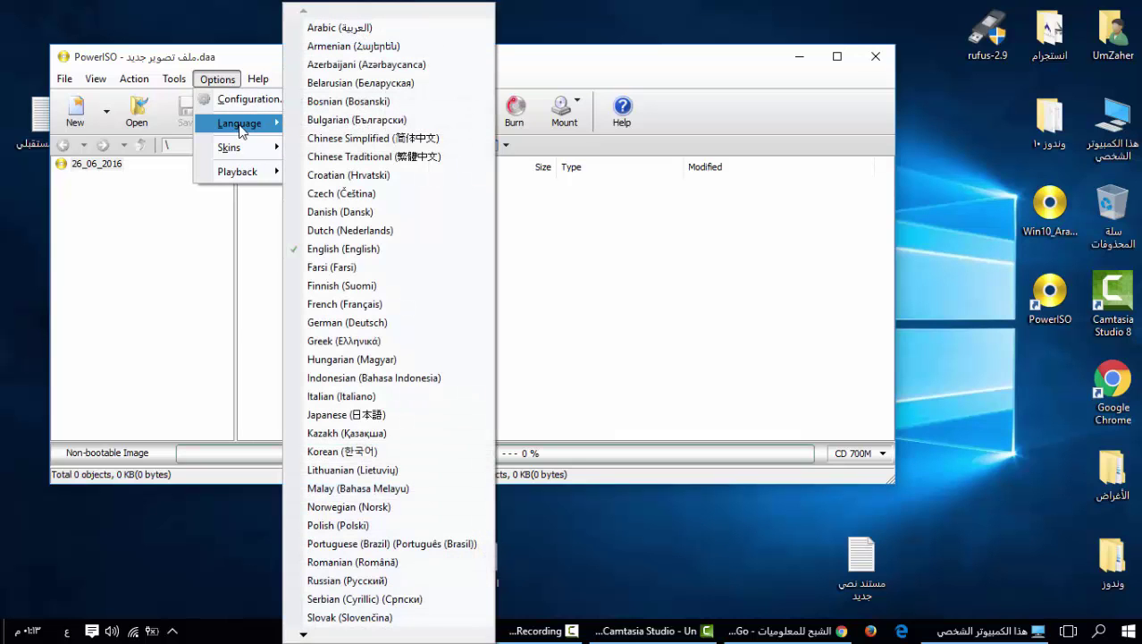
left_click(384, 27)
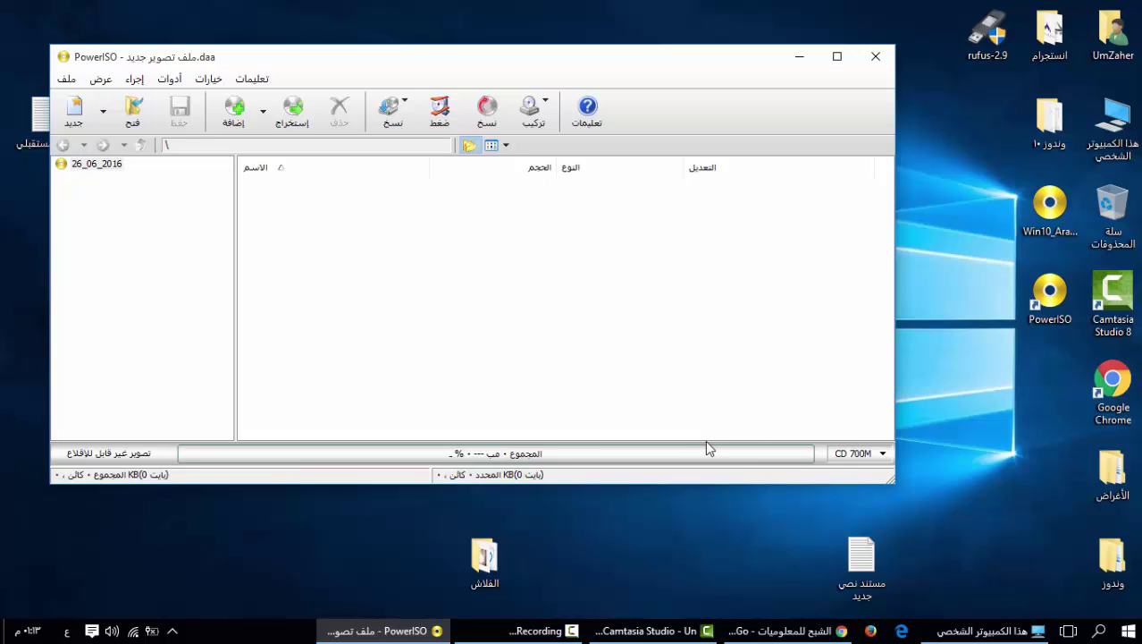
Step: Check the contents of the Transcend (E:) drive in File Explorer and return to PowerISO
left_click(982, 632)
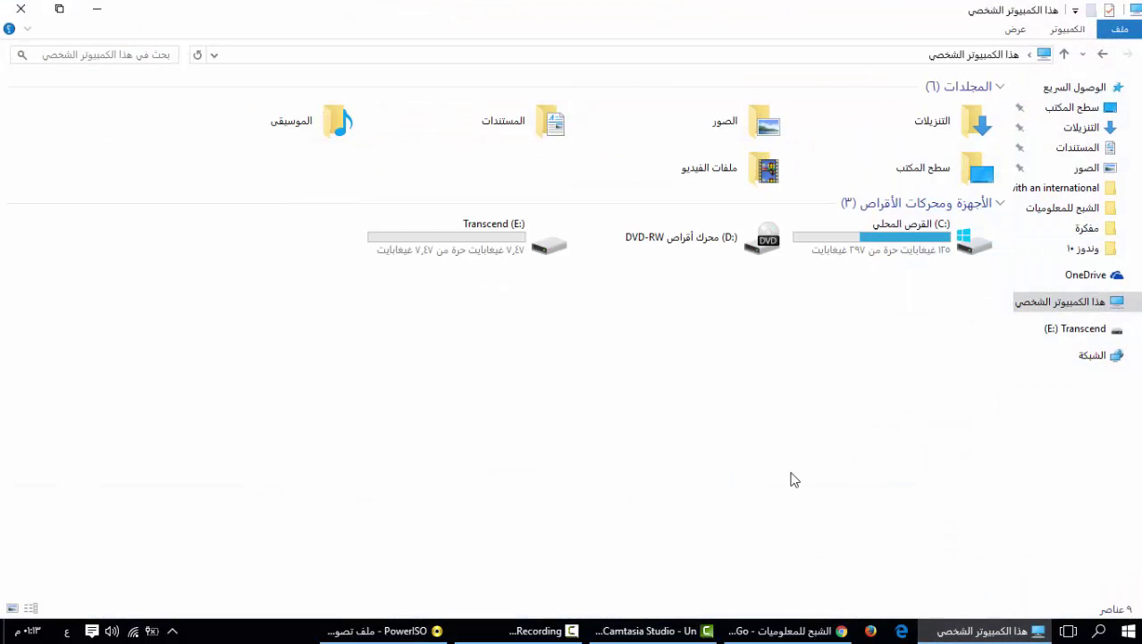
double_click(514, 248)
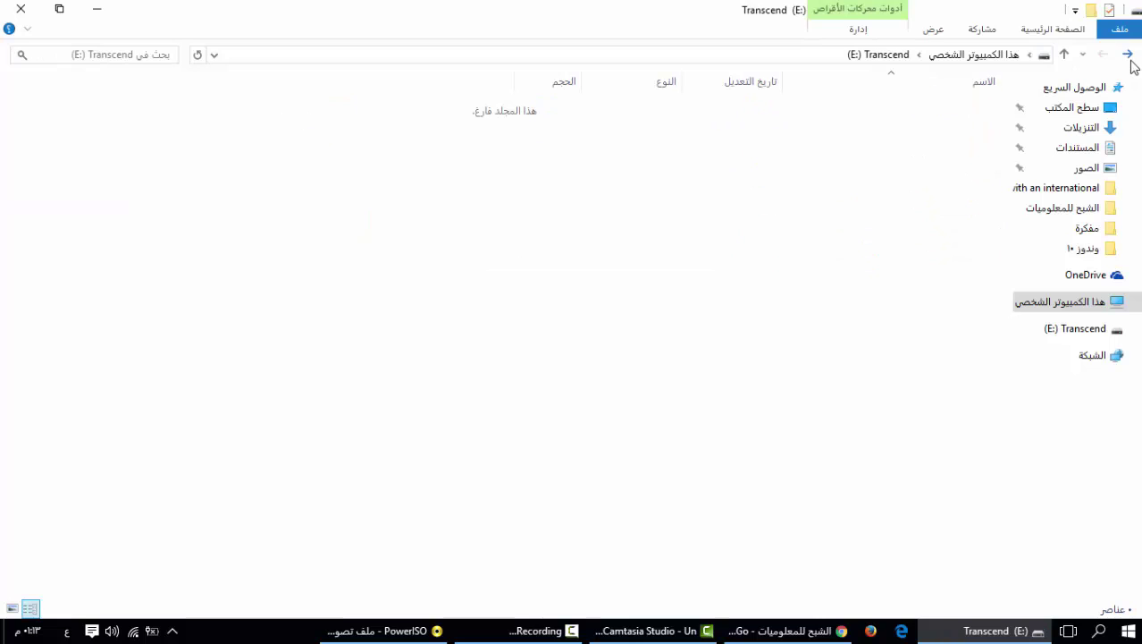
left_click(1128, 56)
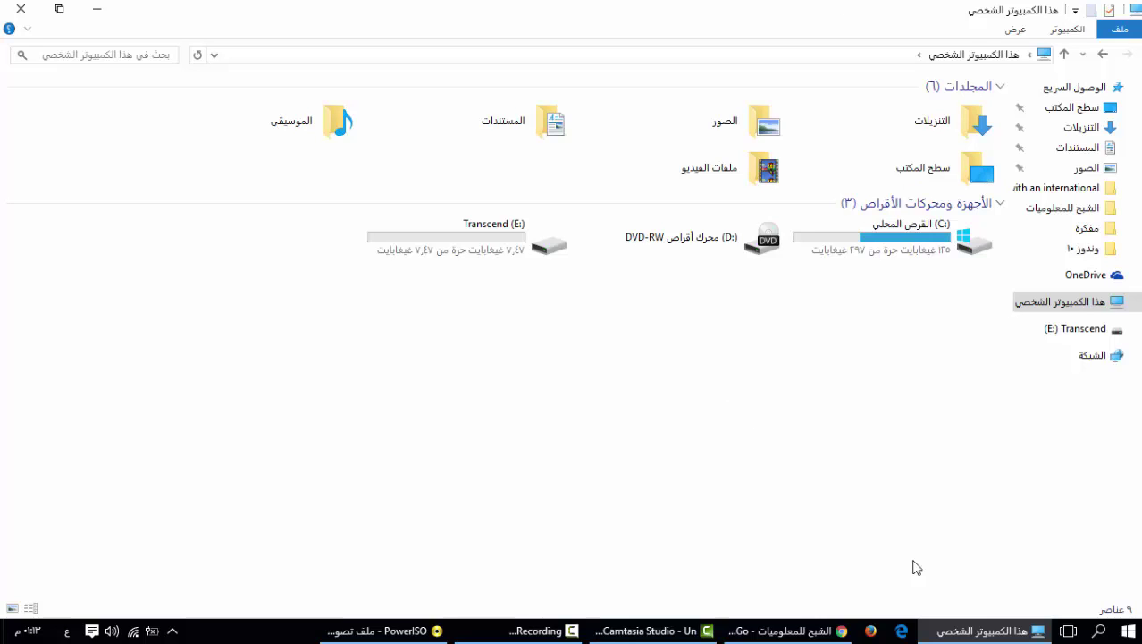
left_click(958, 634)
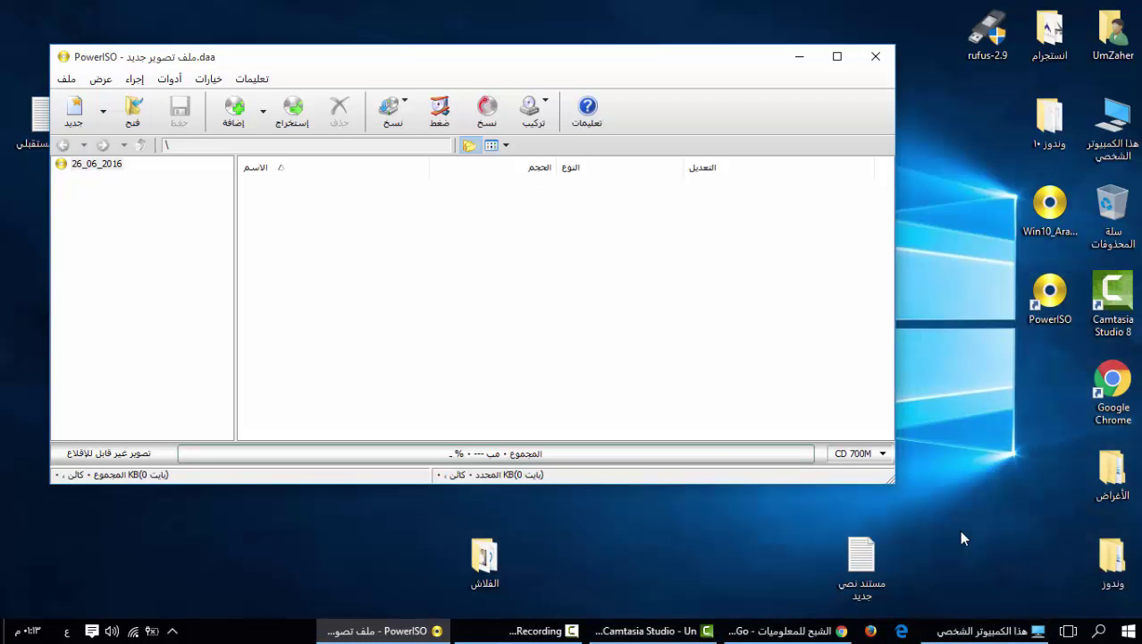
Step: Start creating a bootable USB drive with administrator rights and load Win10_Arabic_x64.iso from the desktop as the source image
left_click(170, 79)
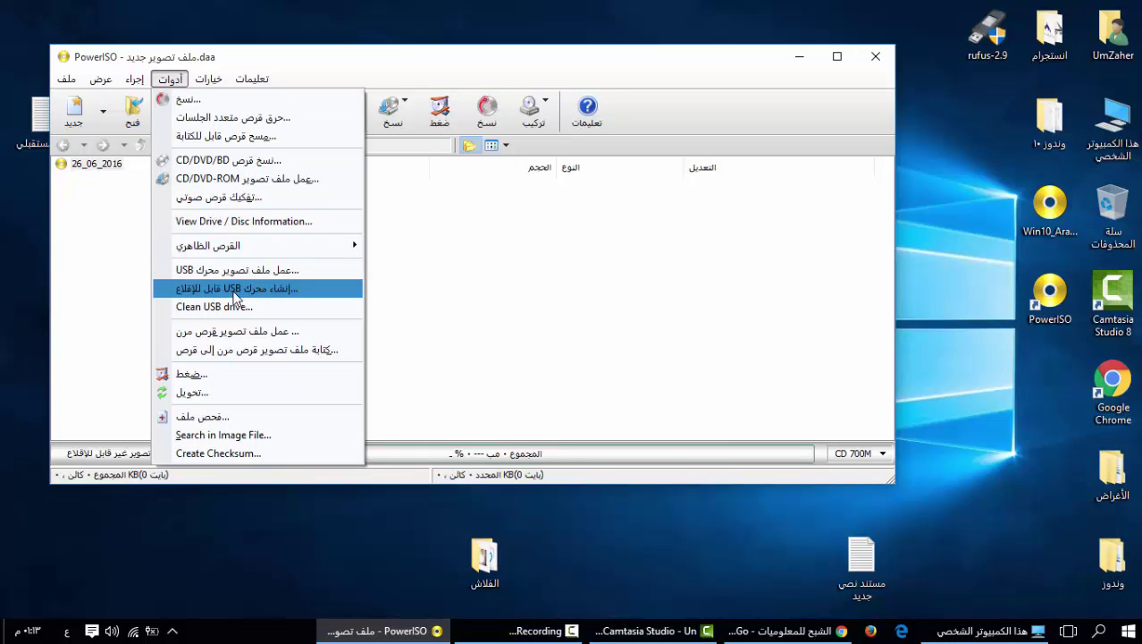
left_click(199, 297)
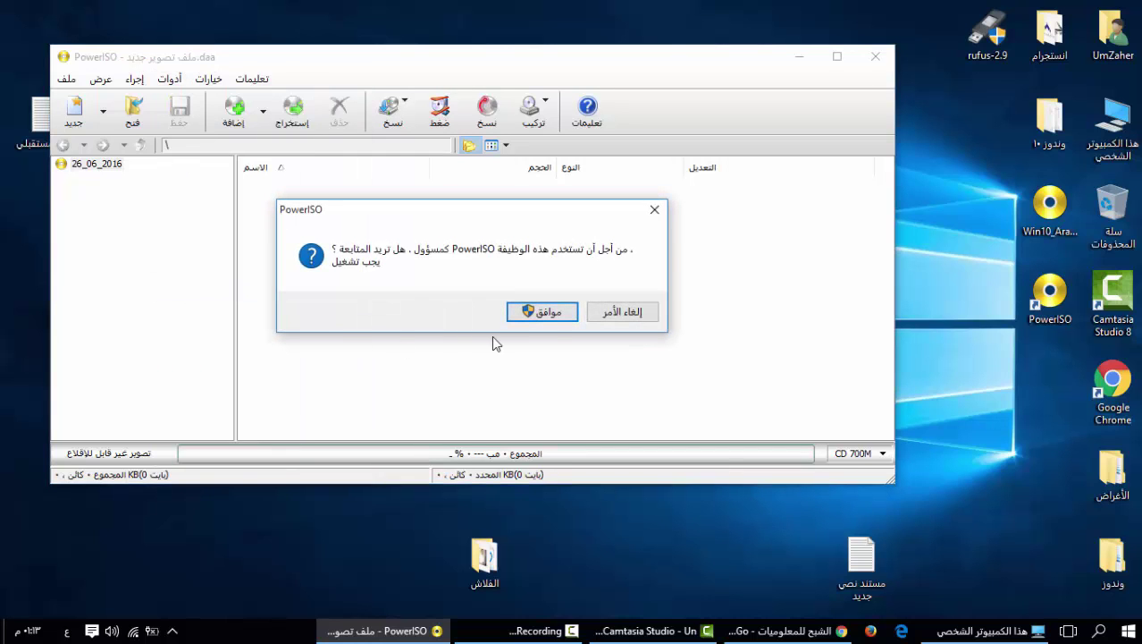
left_click(540, 313)
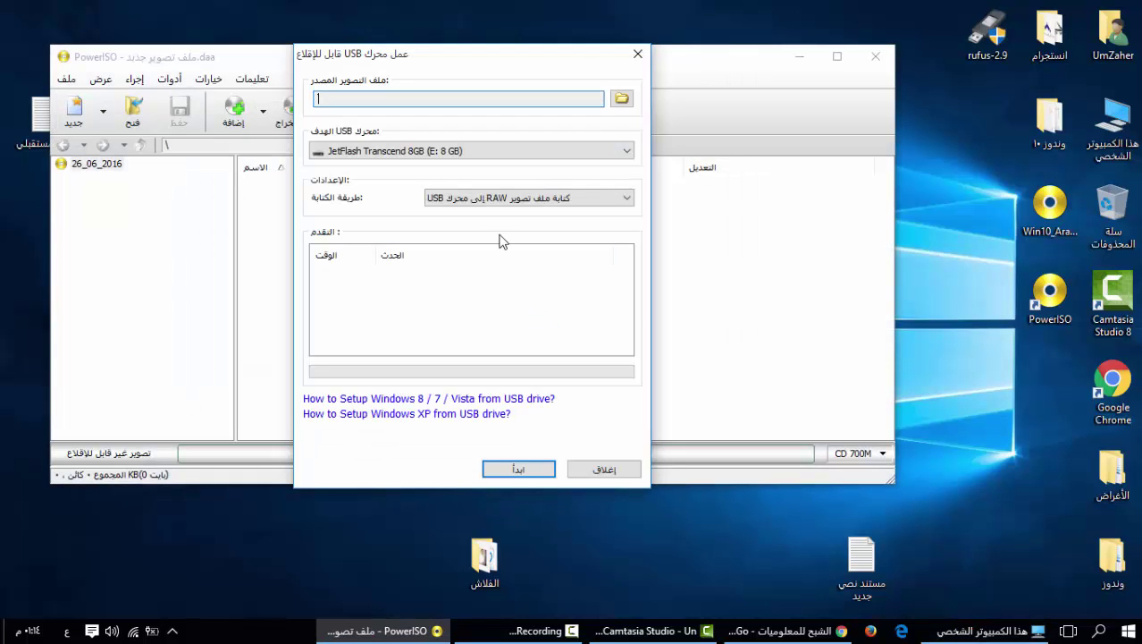
left_click(623, 100)
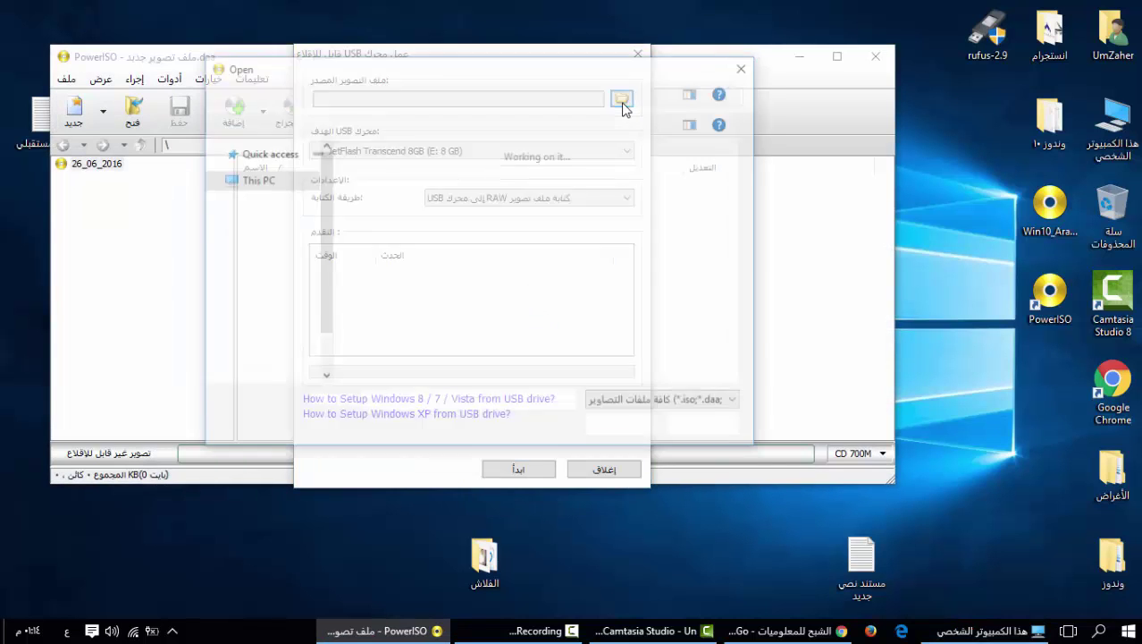
double_click(506, 284)
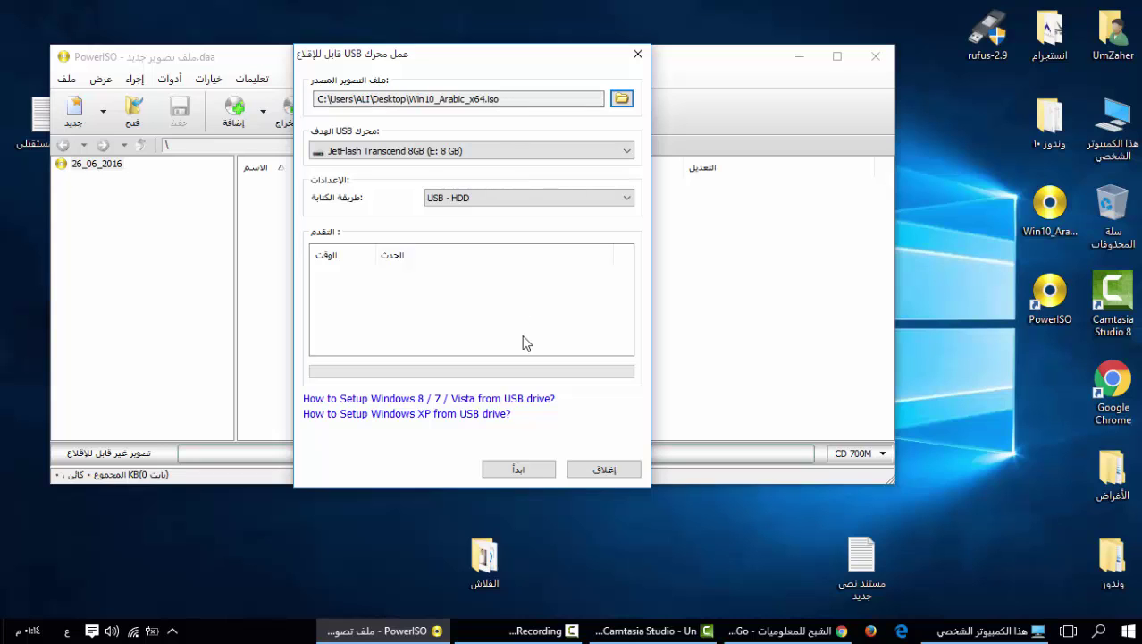
Step: Select JetFlash Transcend 8GB (E:) as the target drive and start writing with the USB-HDD method, accepting the overwrite of its data
left_click(601, 153)
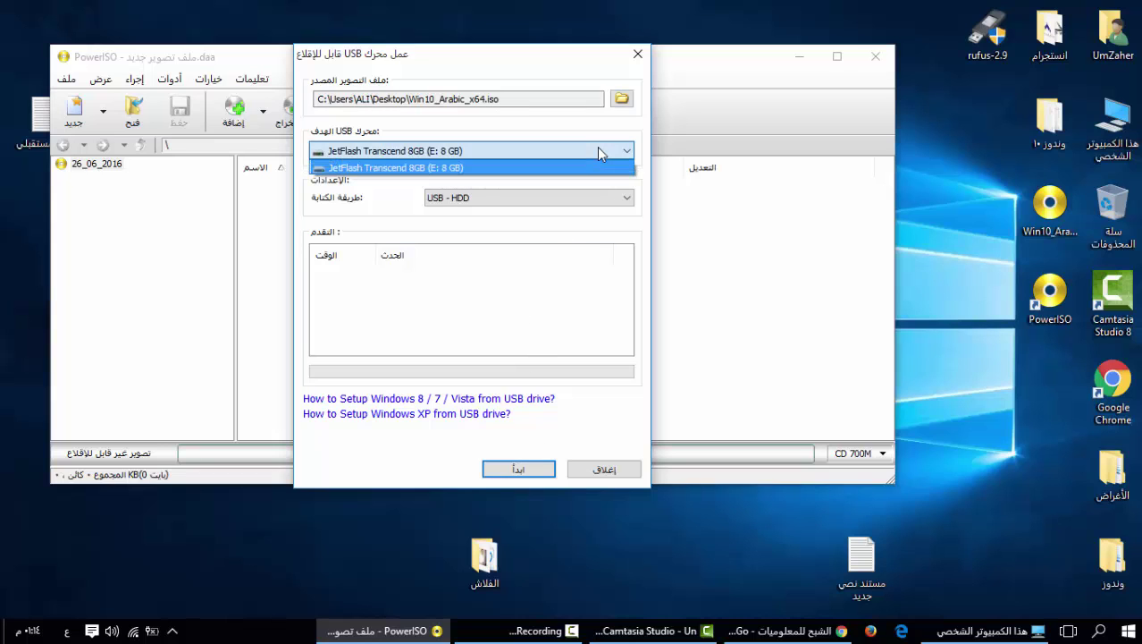
left_click(561, 174)
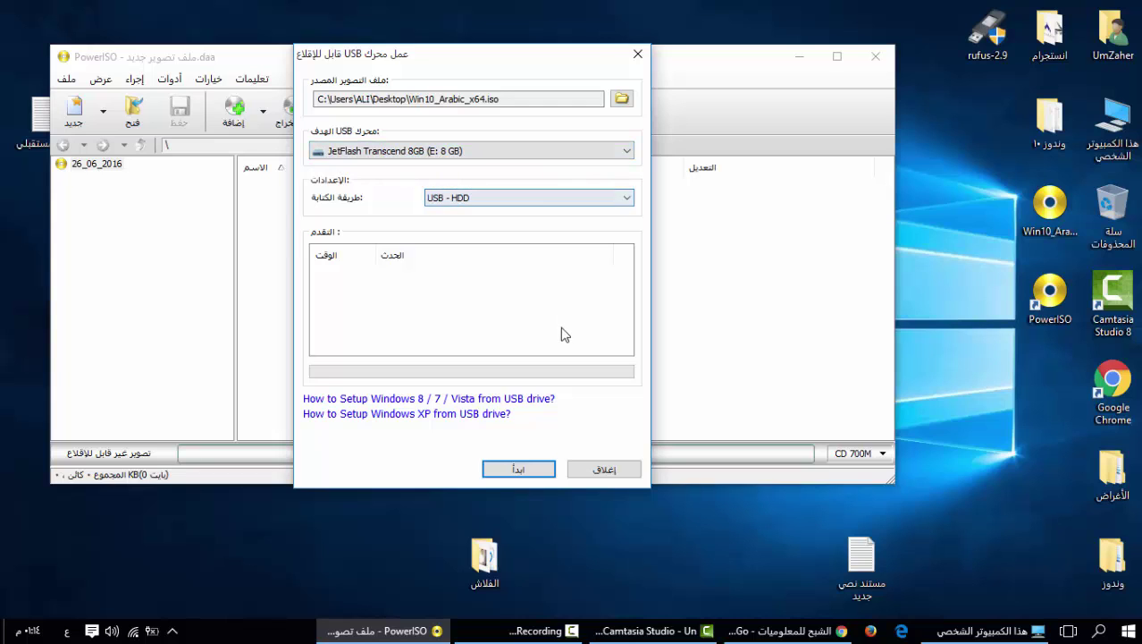
left_click(533, 472)
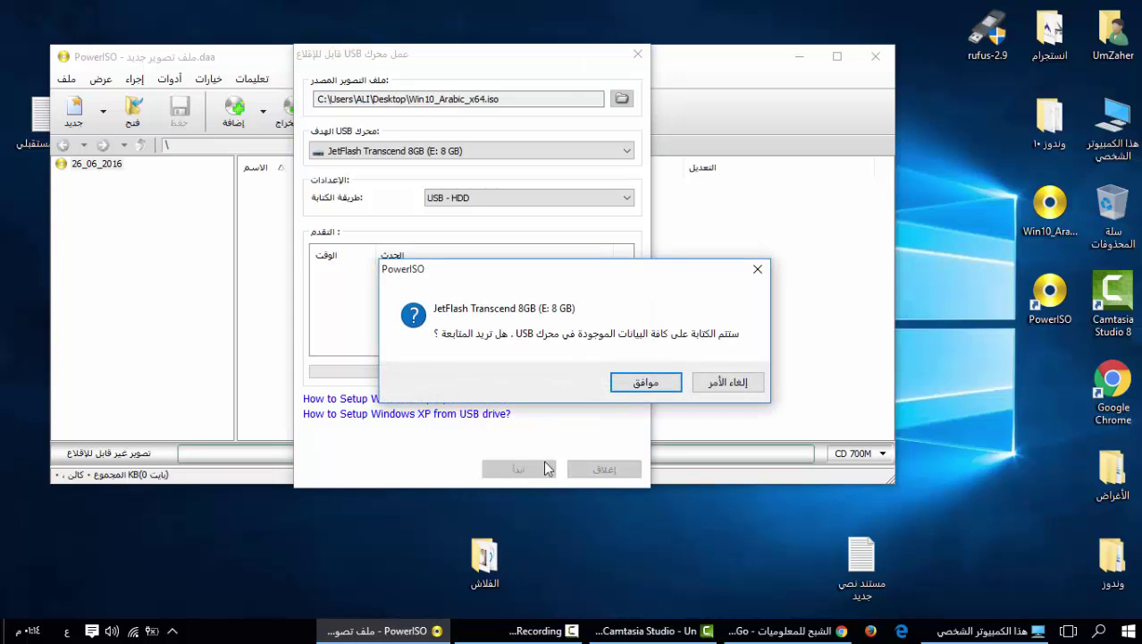
left_click(637, 382)
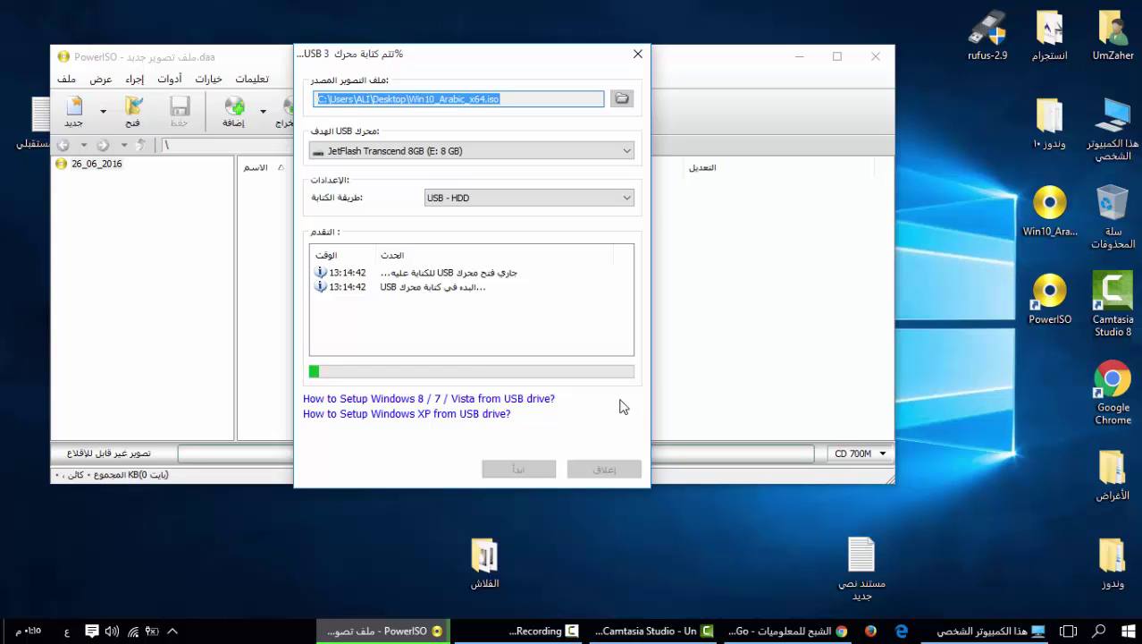
Step: Check the Transcend (E:) drive in File Explorer while the image is being written, and return to PowerISO
left_click(983, 632)
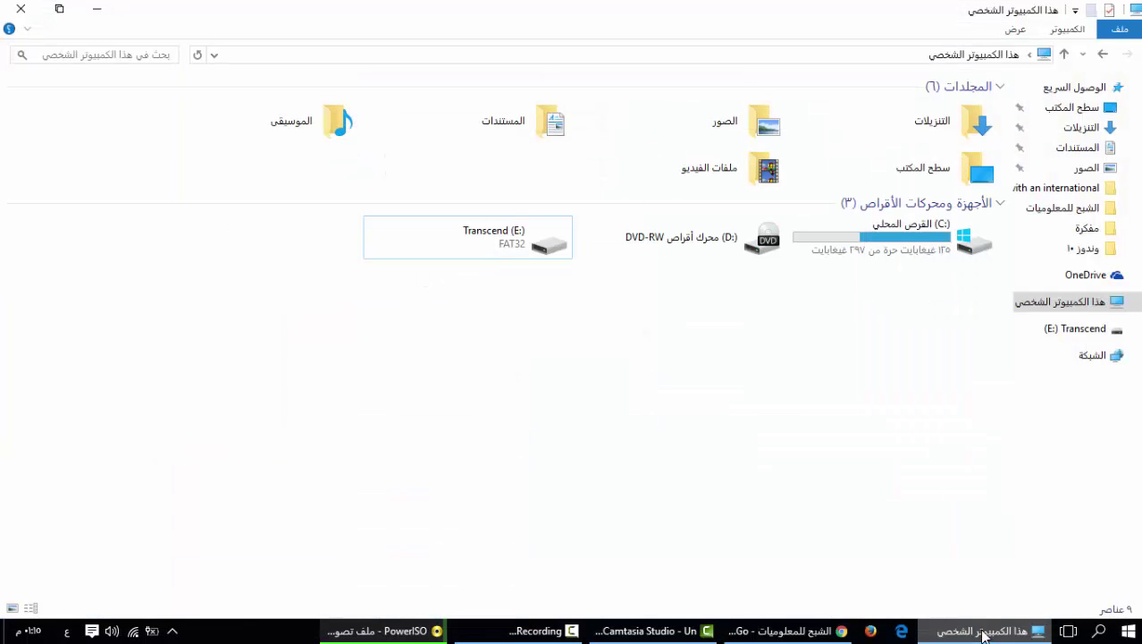
left_click(984, 631)
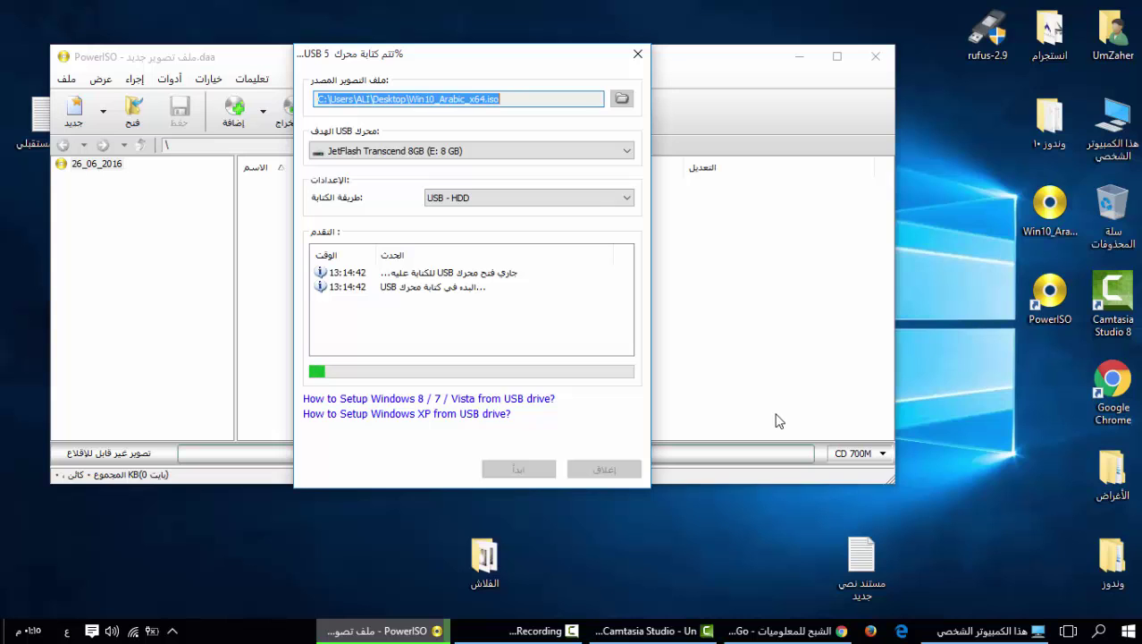
left_click(563, 632)
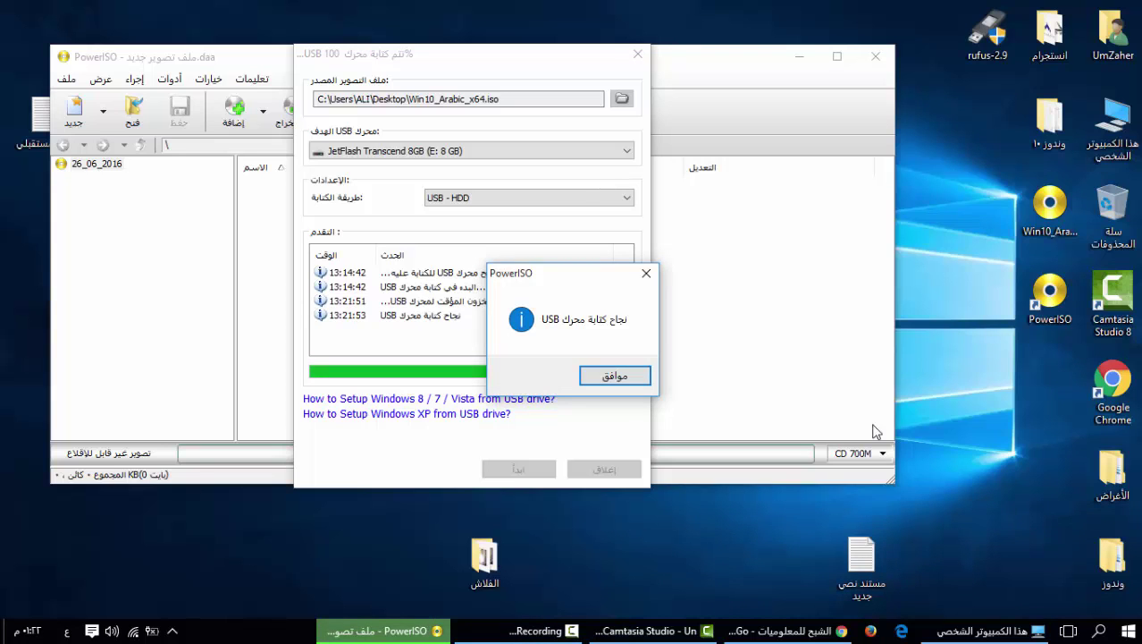
Step: Close the completed bootable USB dialog and check the written E: drive in File Explorer
left_click(617, 377)
left_click(604, 469)
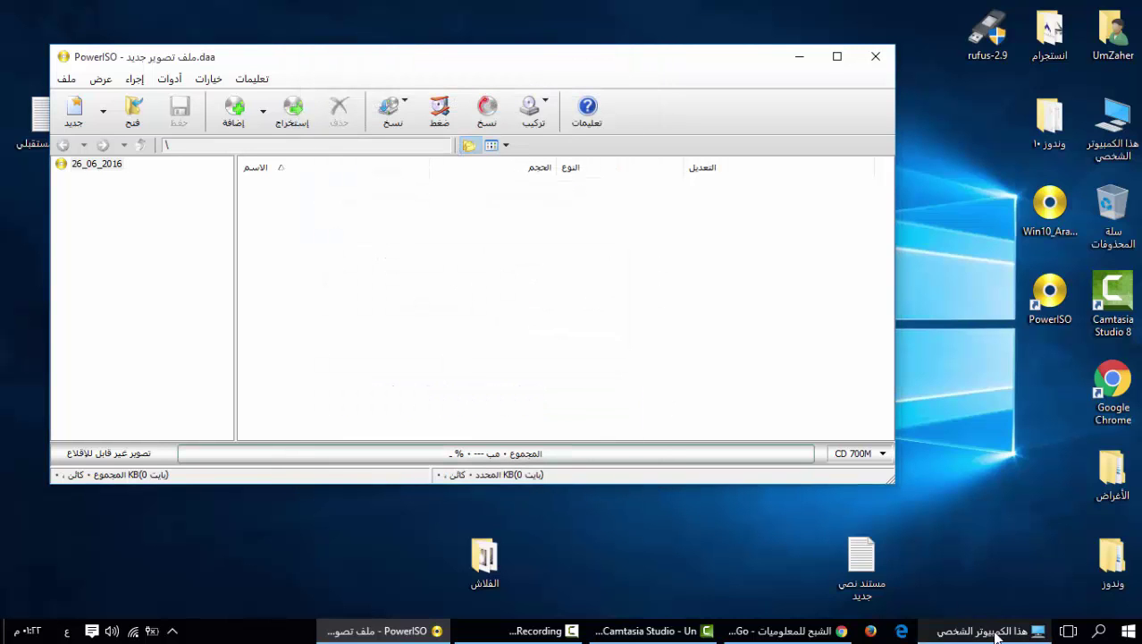
left_click(997, 635)
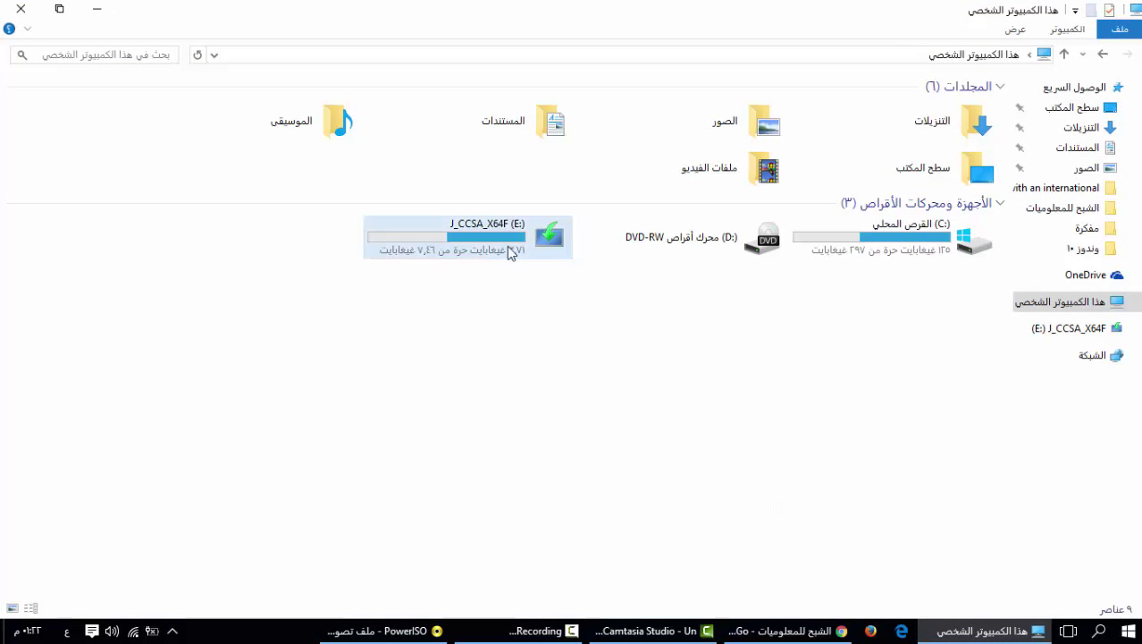
left_click(474, 254)
left_click(492, 275)
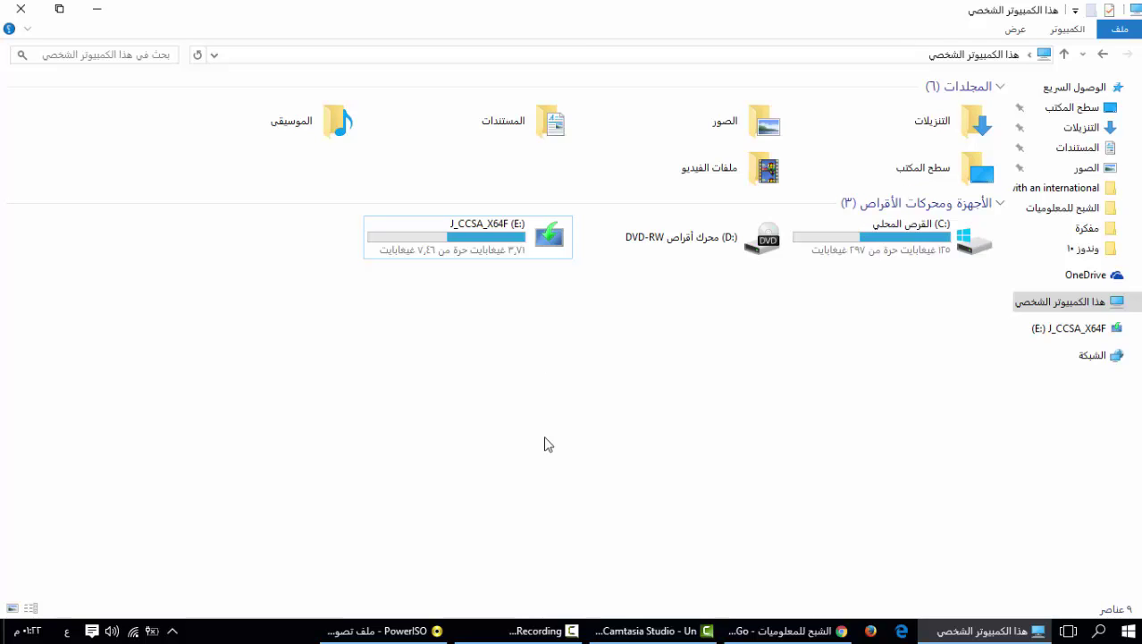
left_click(544, 632)
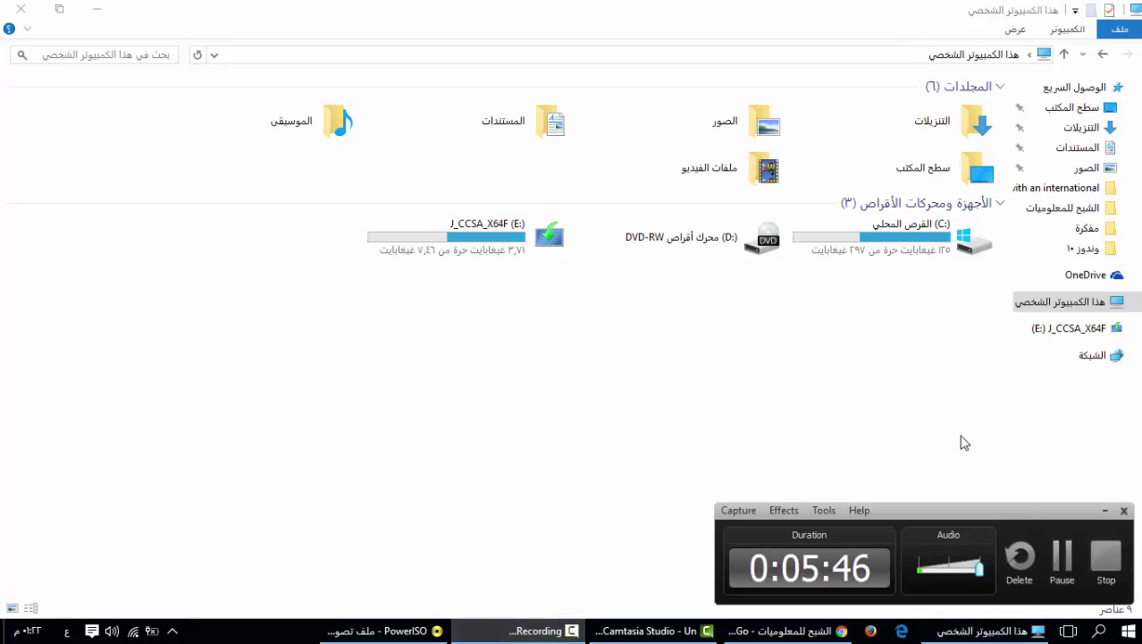
left_click(1062, 558)
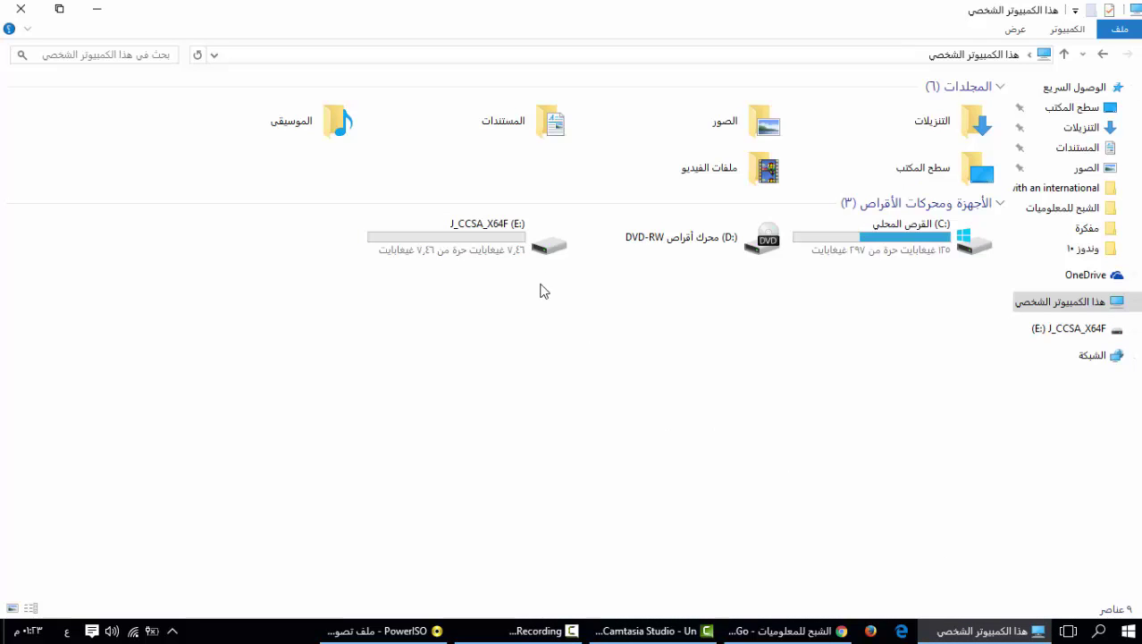
Step: Inspect the contents of the J_CCSA_X64F (E:) drive in File Explorer and return to PowerISO
double_click(531, 256)
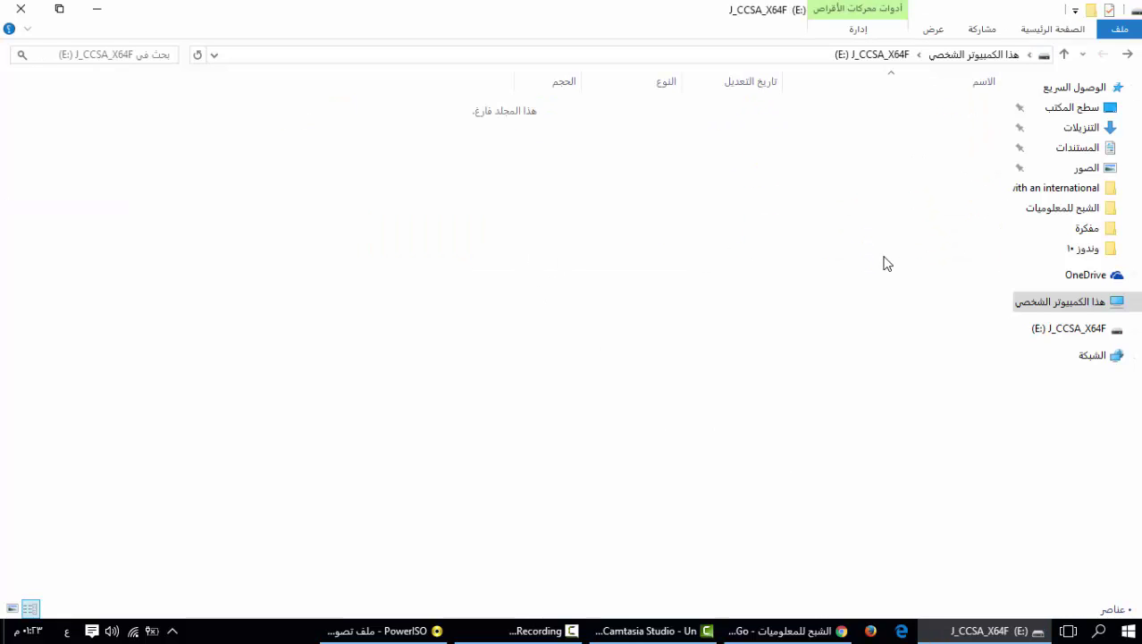
left_click(1128, 54)
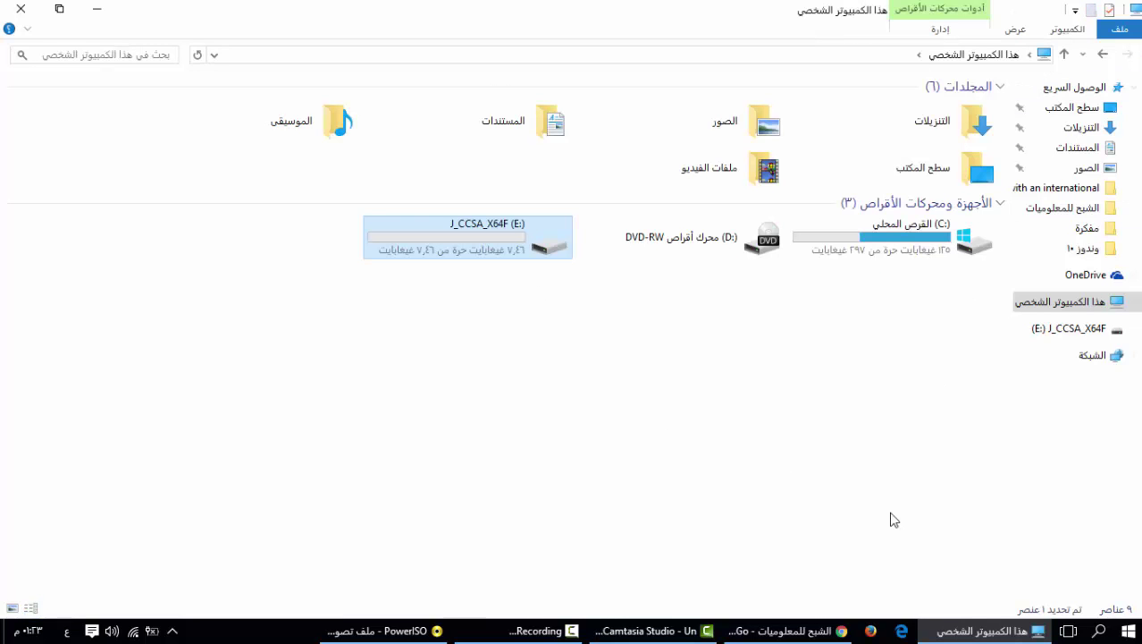
left_click(981, 636)
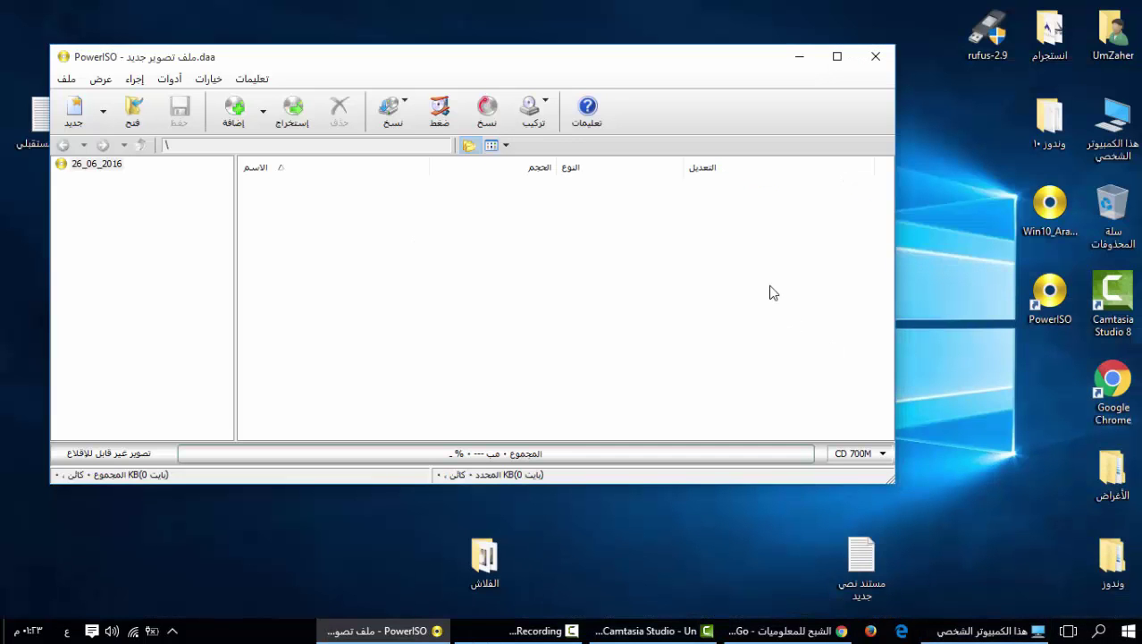
Step: Close PowerISO and launch Rufus 2.9 from the desktop, checking the E: drive in File Explorer meanwhile
left_click(878, 59)
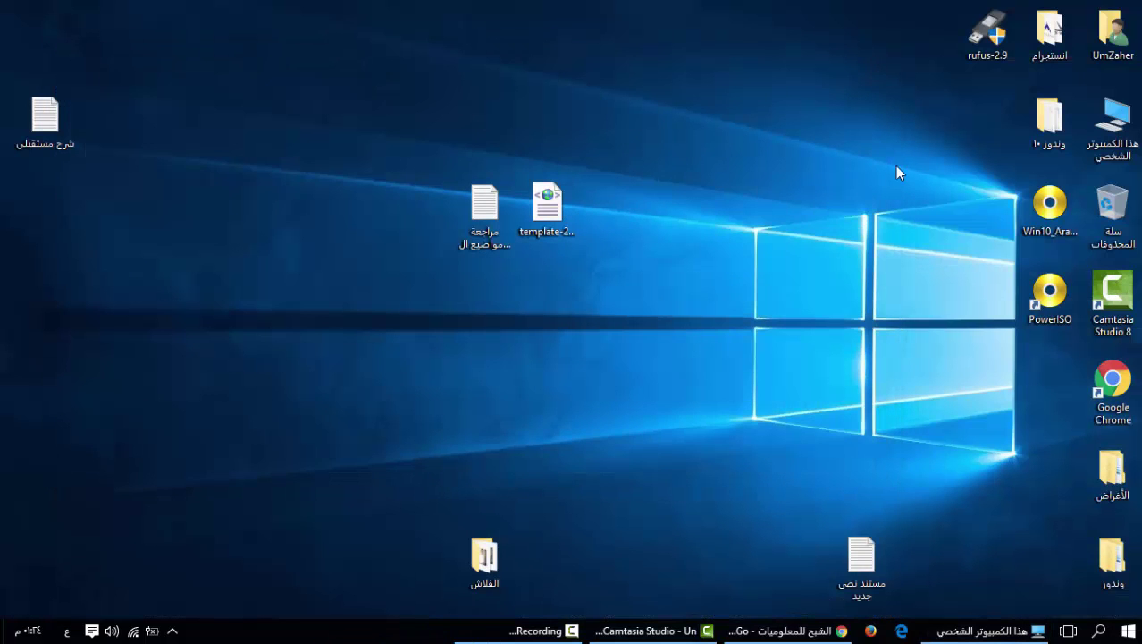
double_click(992, 49)
left_click(1000, 630)
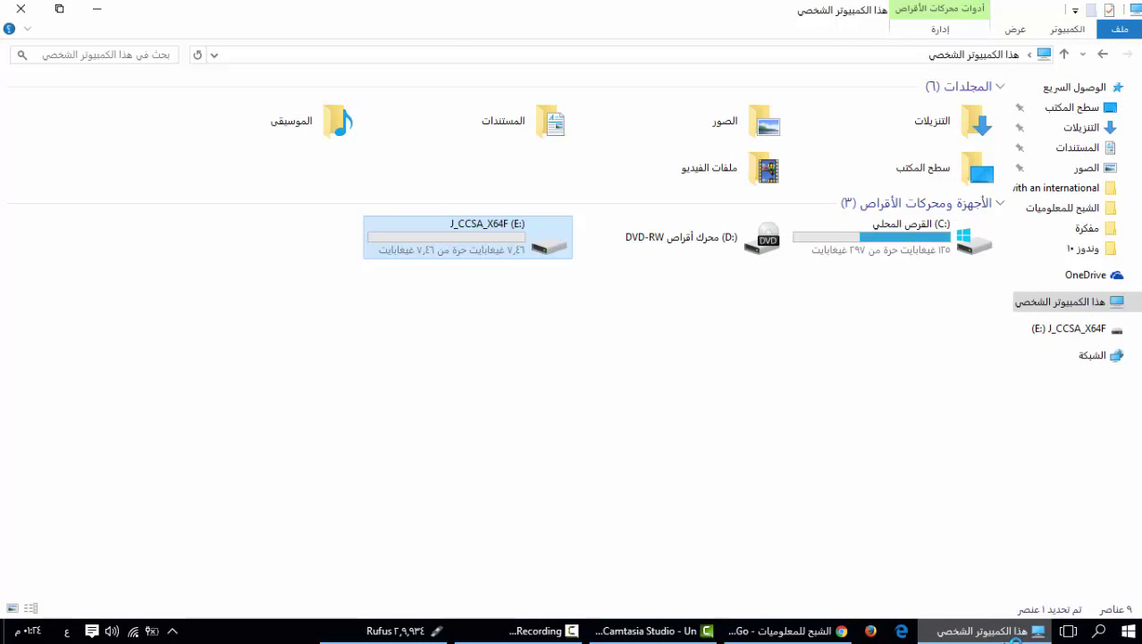
left_click(1006, 631)
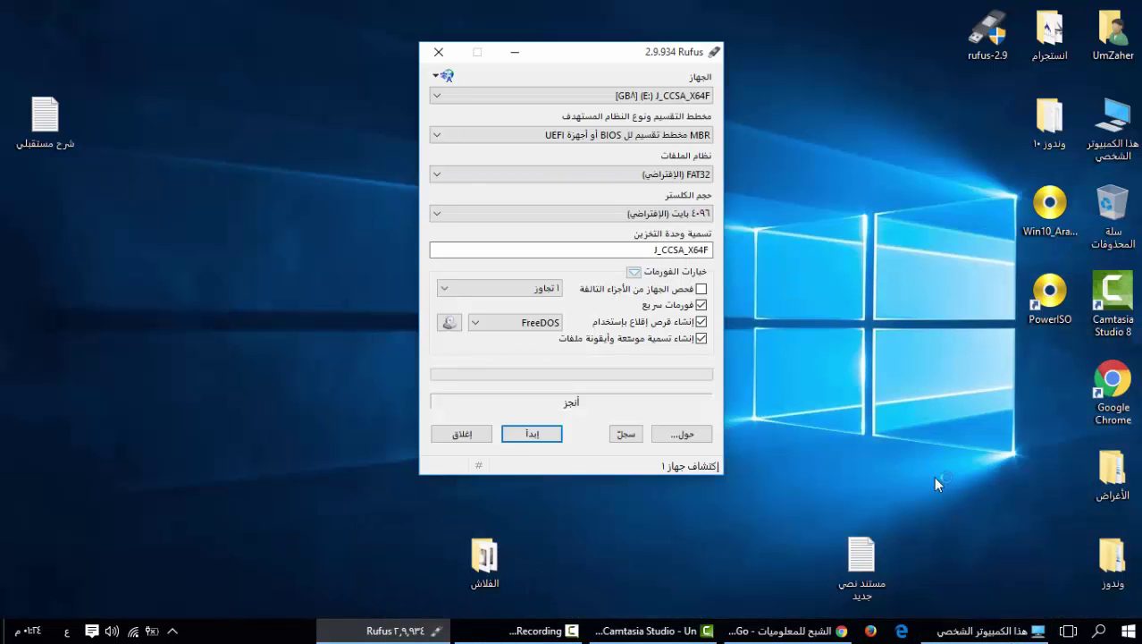
Step: Select J_CCSA_X64F (E:) as the target device and load Win10_Arabic_x64 from the desktop as the bootable ISO image
left_click(586, 96)
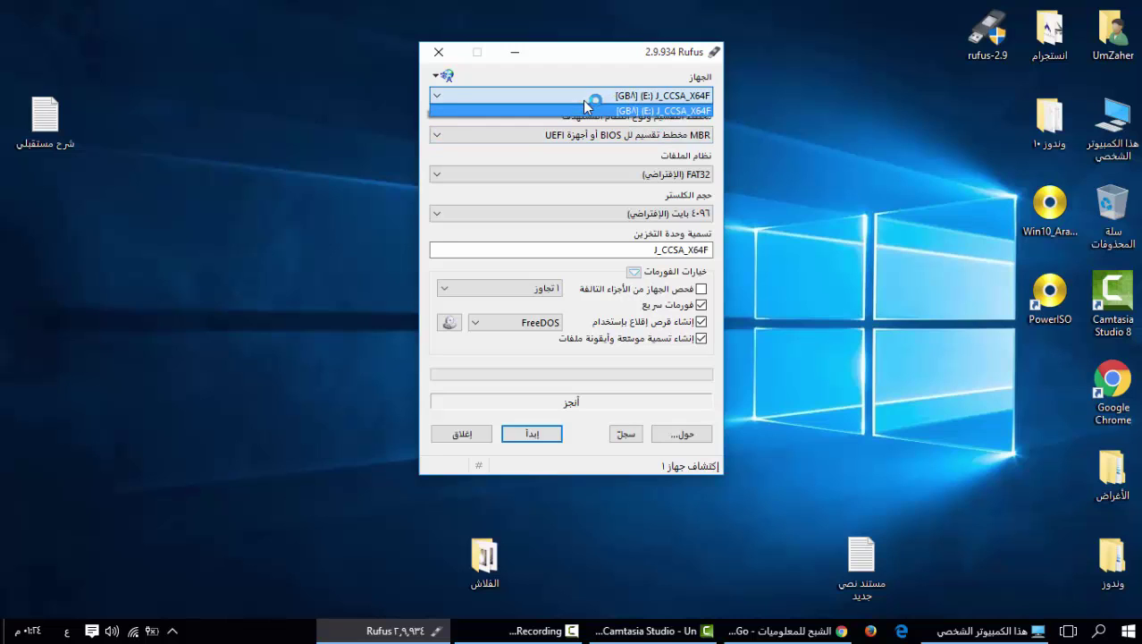
left_click(619, 111)
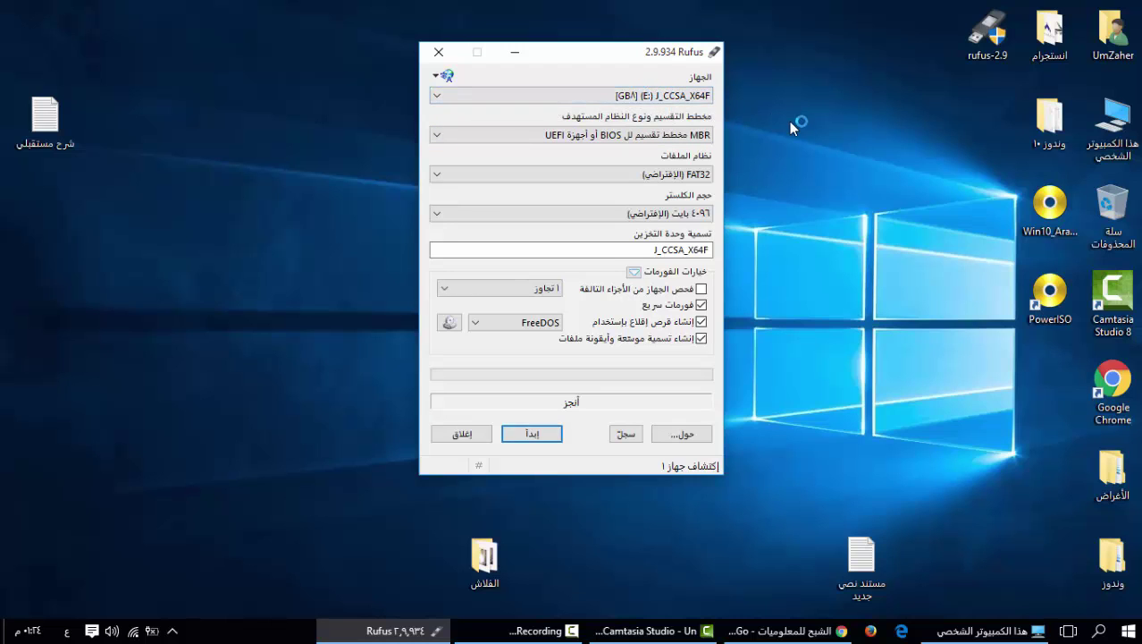
left_click(450, 323)
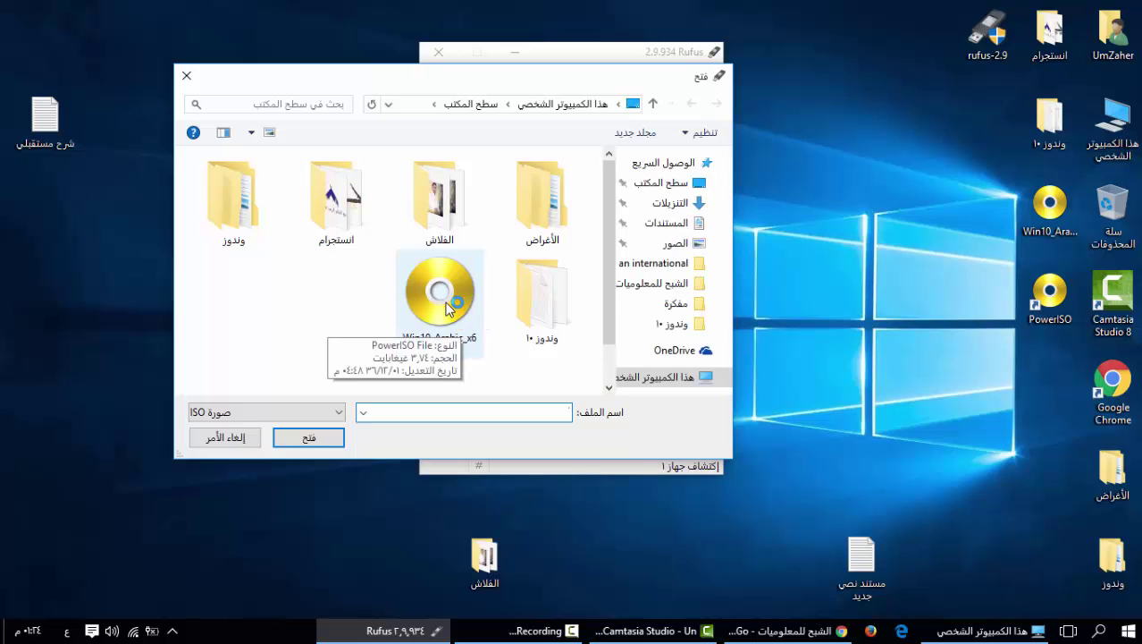
double_click(449, 306)
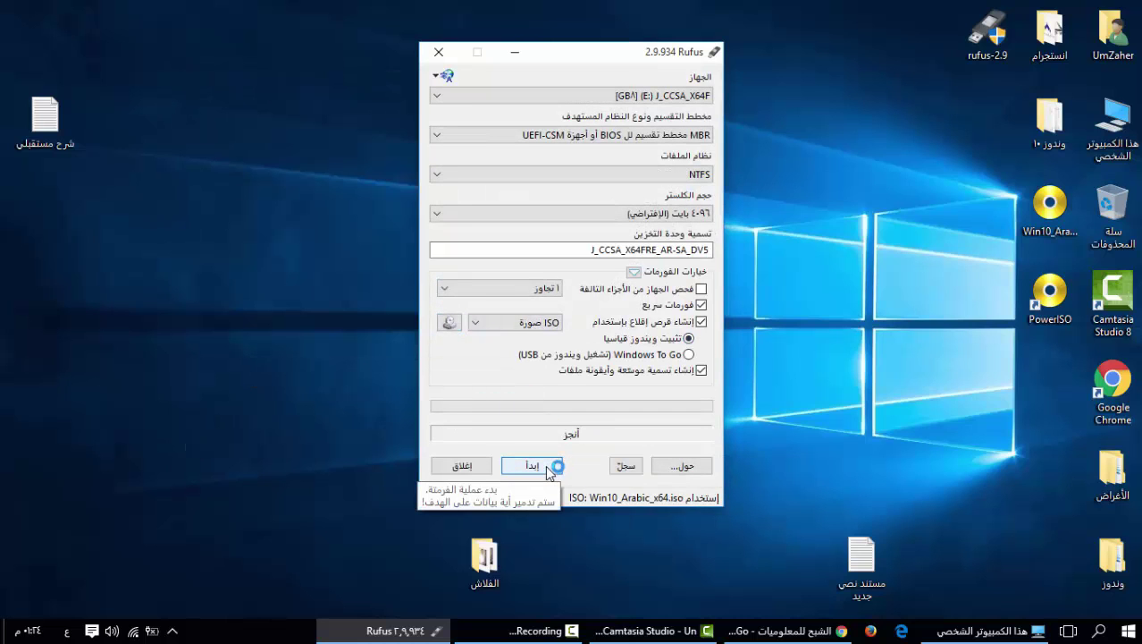
Step: Write the Windows image to the USB drive, accepting the loss of its data, and close Rufus once it is done
left_click(548, 472)
left_click(528, 366)
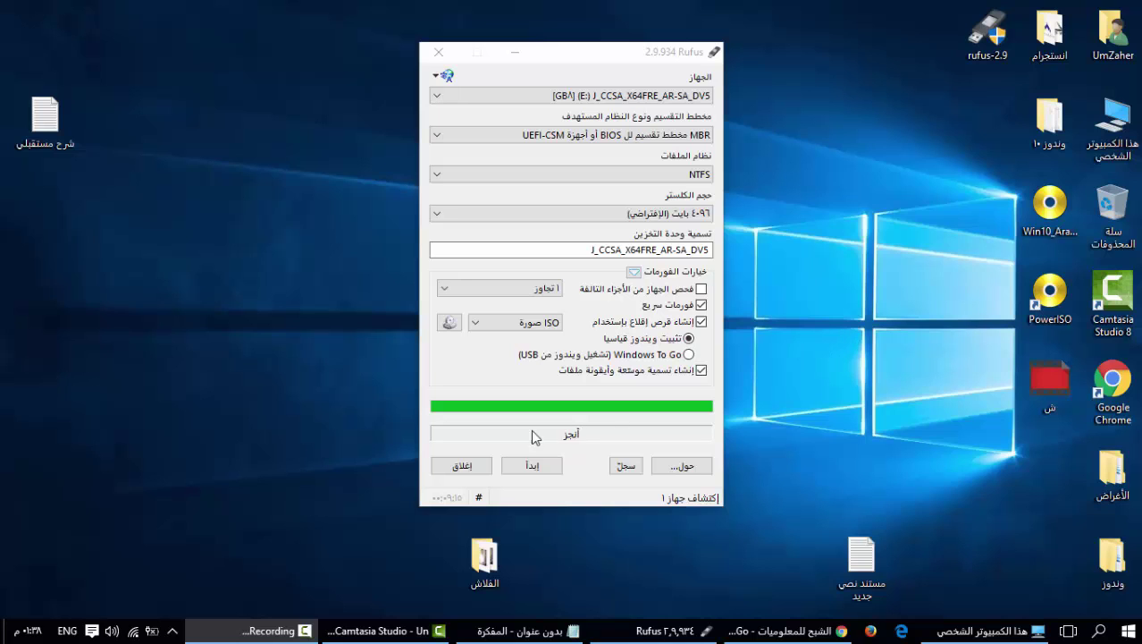
left_click(474, 465)
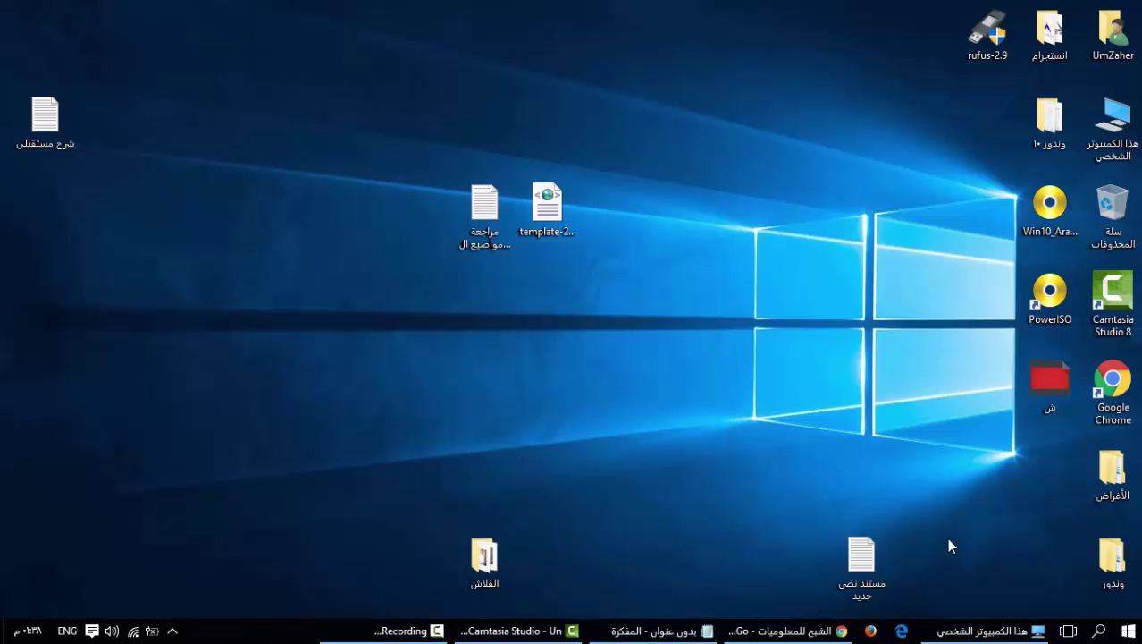
Step: Quick-format the J_CCSA_X64FRE_AR-SA_DV5 (E:) drive as NTFS from File Explorer, accepting the erasure of its data
left_click(979, 630)
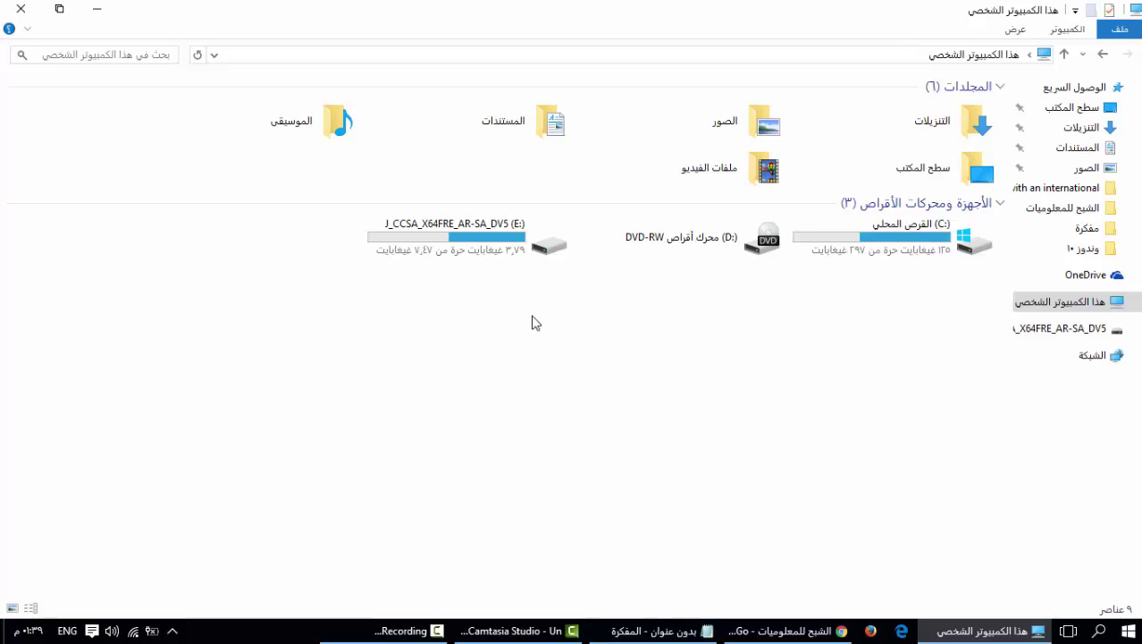
left_click(515, 246)
right_click(515, 247)
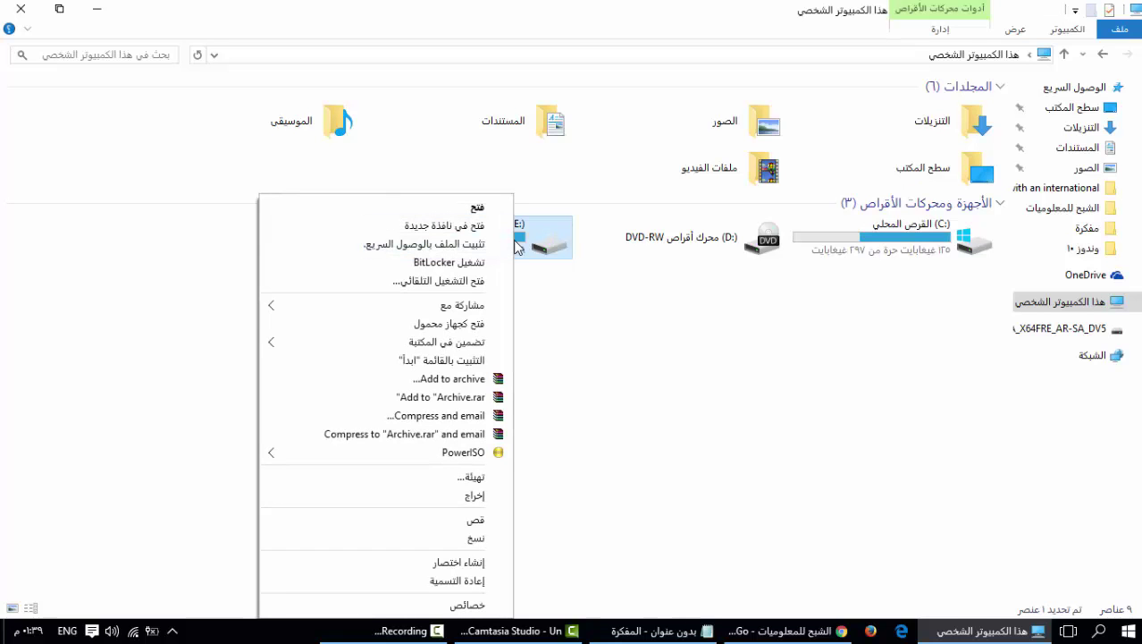
left_click(500, 483)
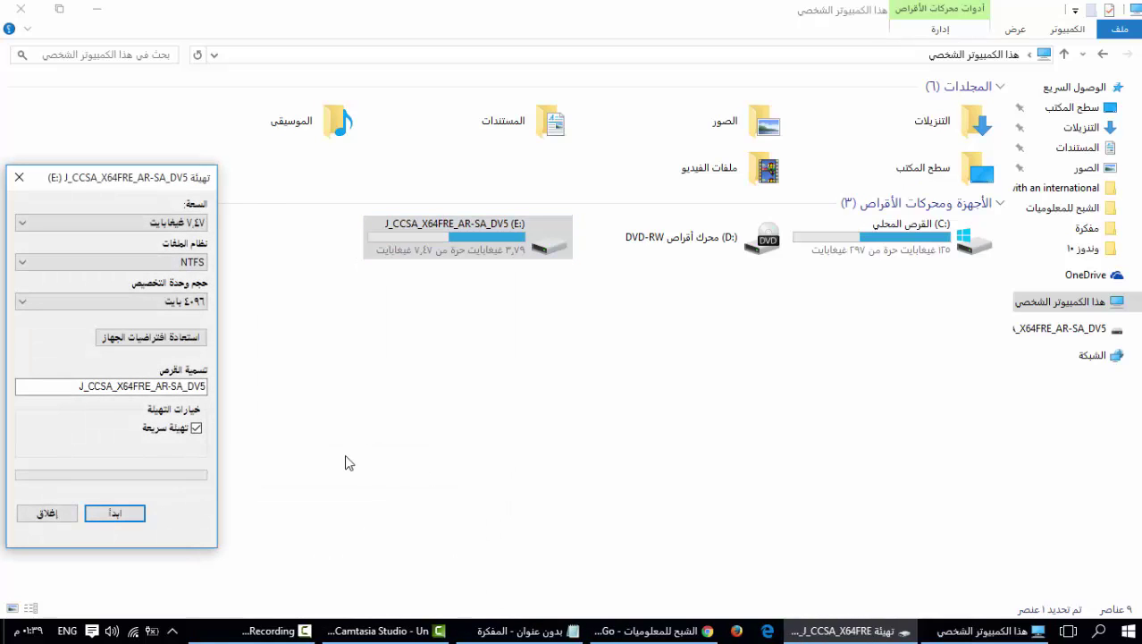
left_click(115, 515)
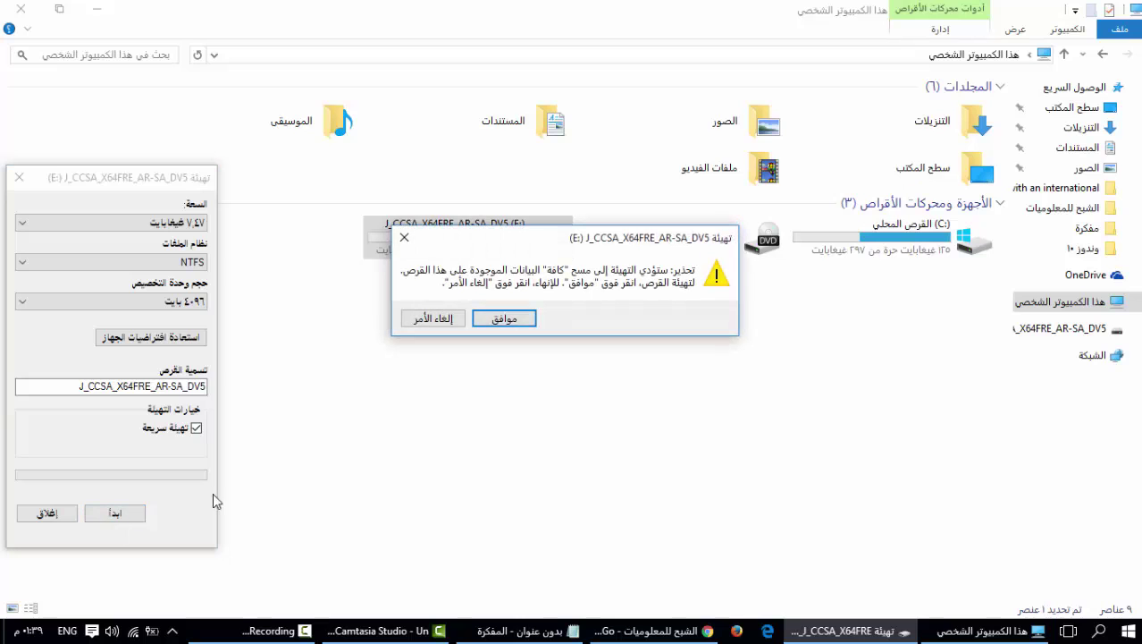
left_click(505, 319)
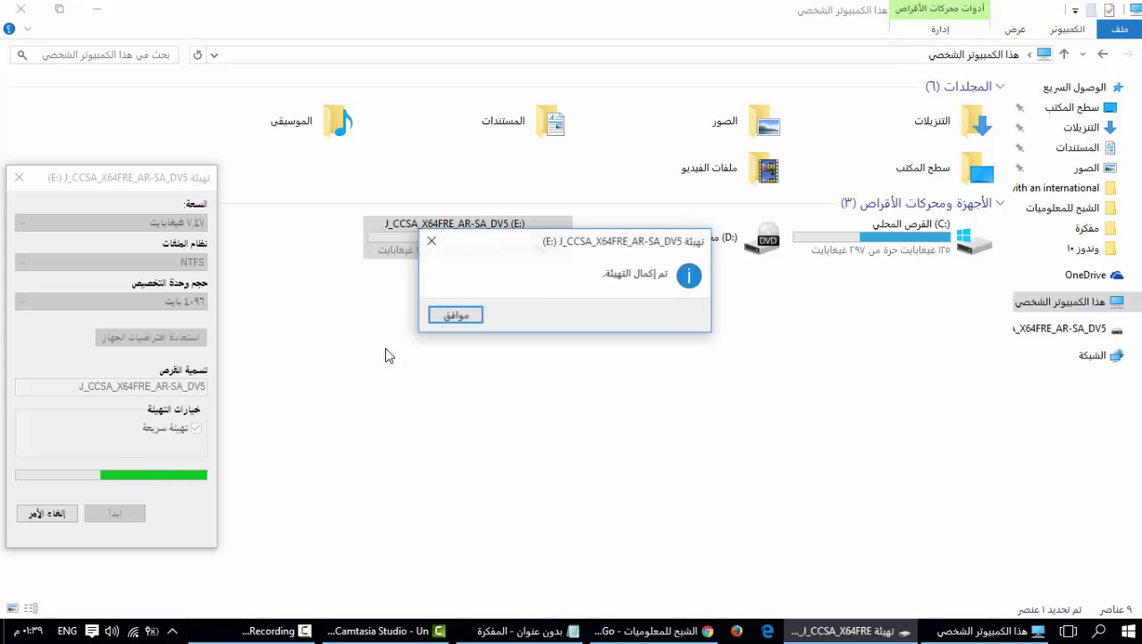
left_click(451, 316)
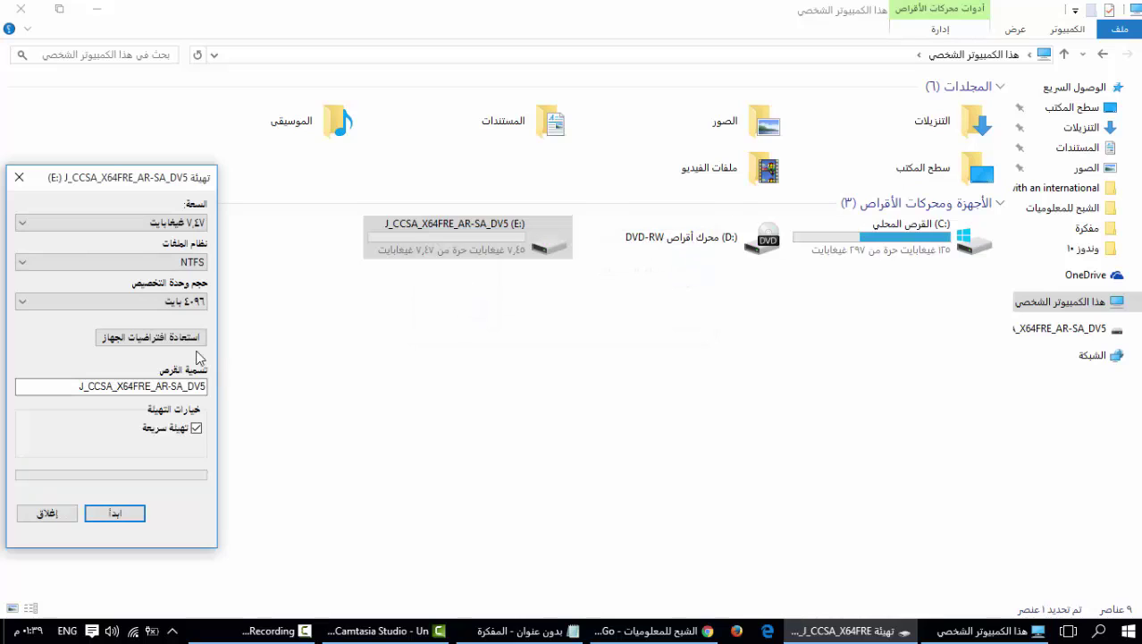
Step: Restore the device defaults (FAT32) for formatting E: and set the volume label to Transcend, copied from the Notepad note
left_click(183, 339)
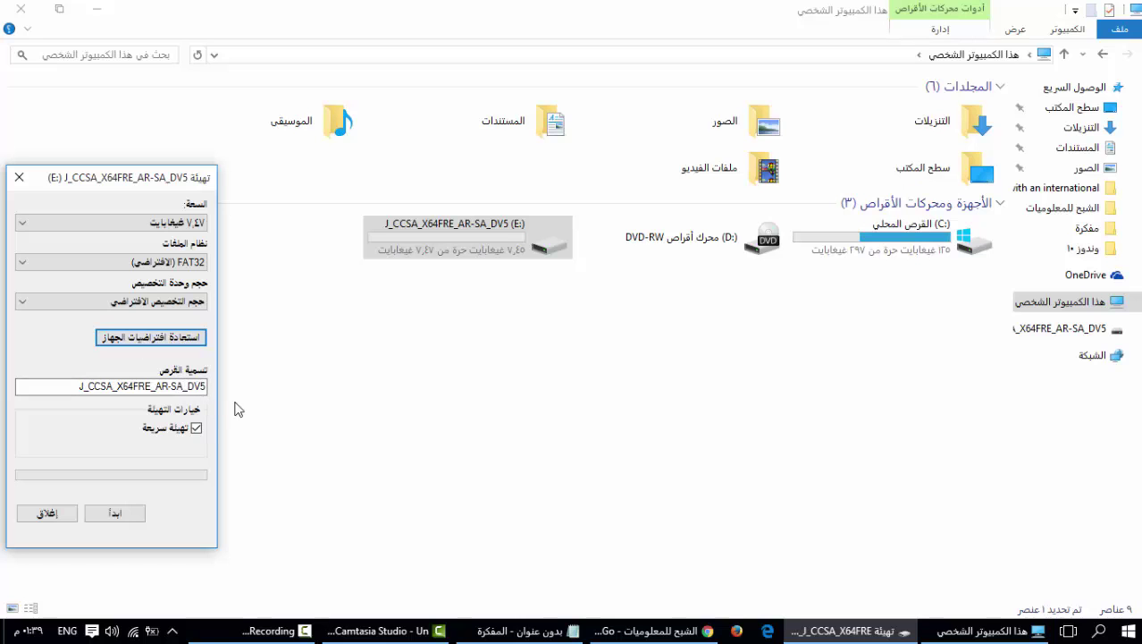
left_click(534, 635)
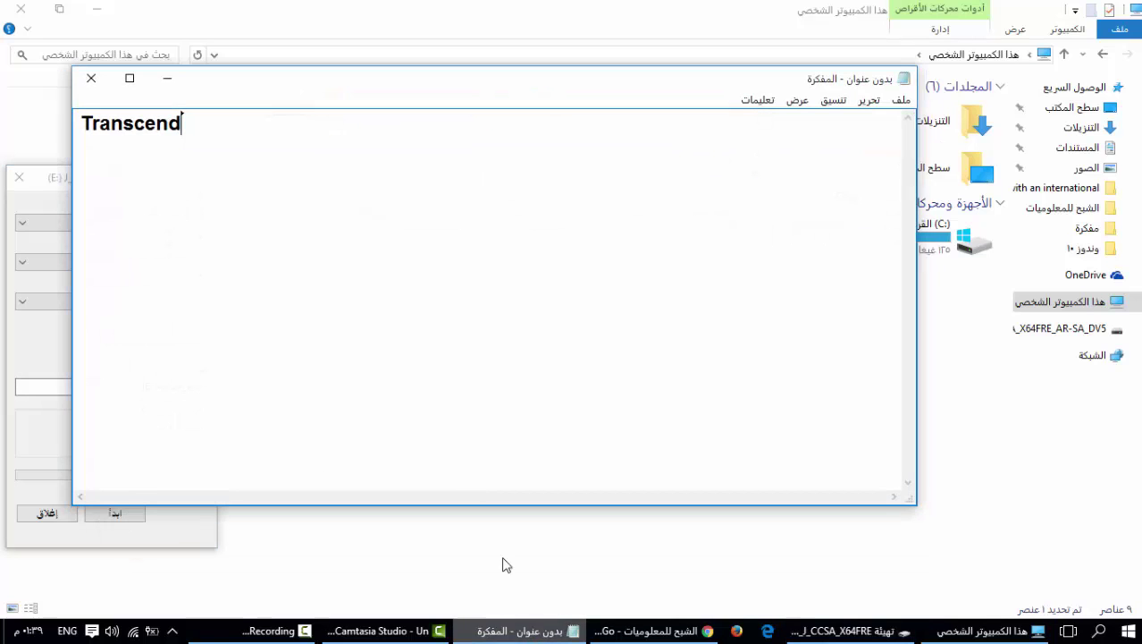
key("ctrl+a")
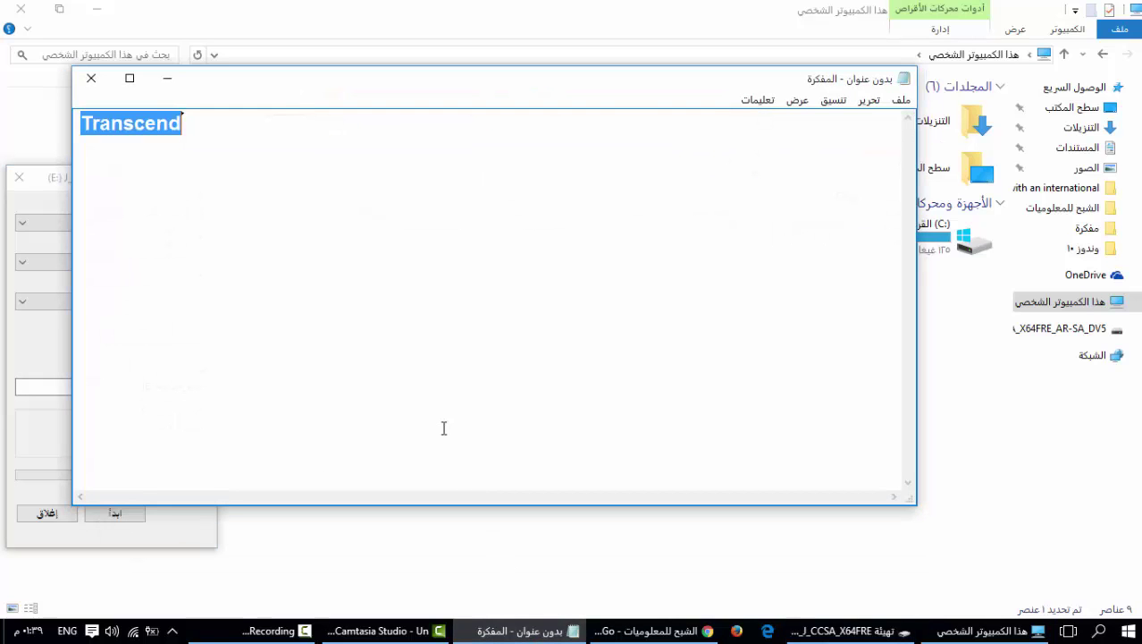
left_click(528, 631)
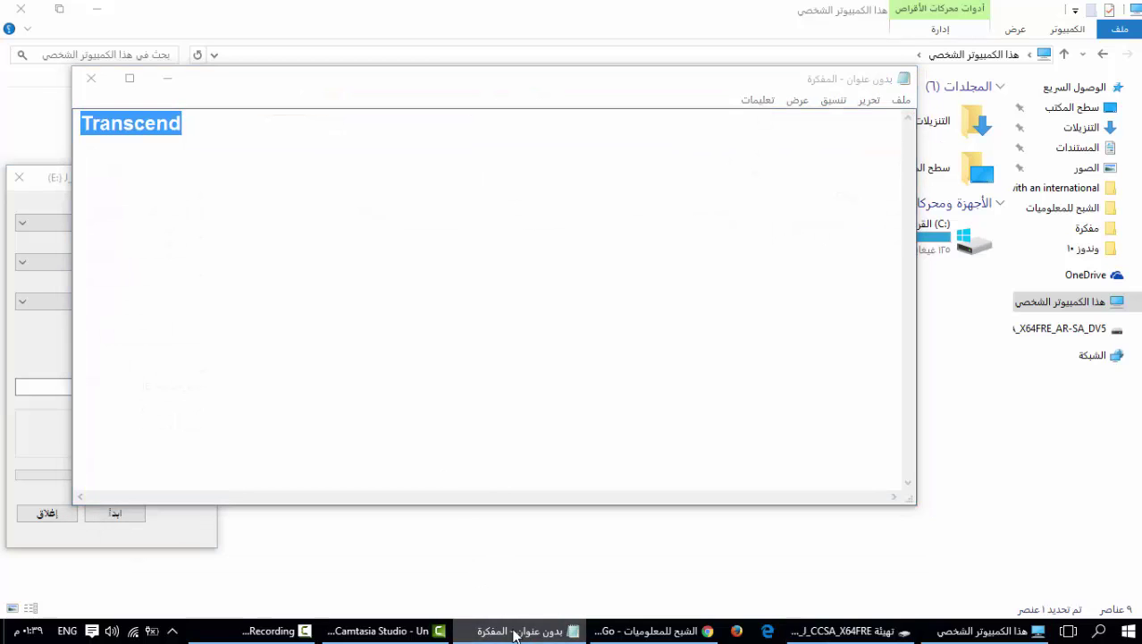
left_click(166, 385)
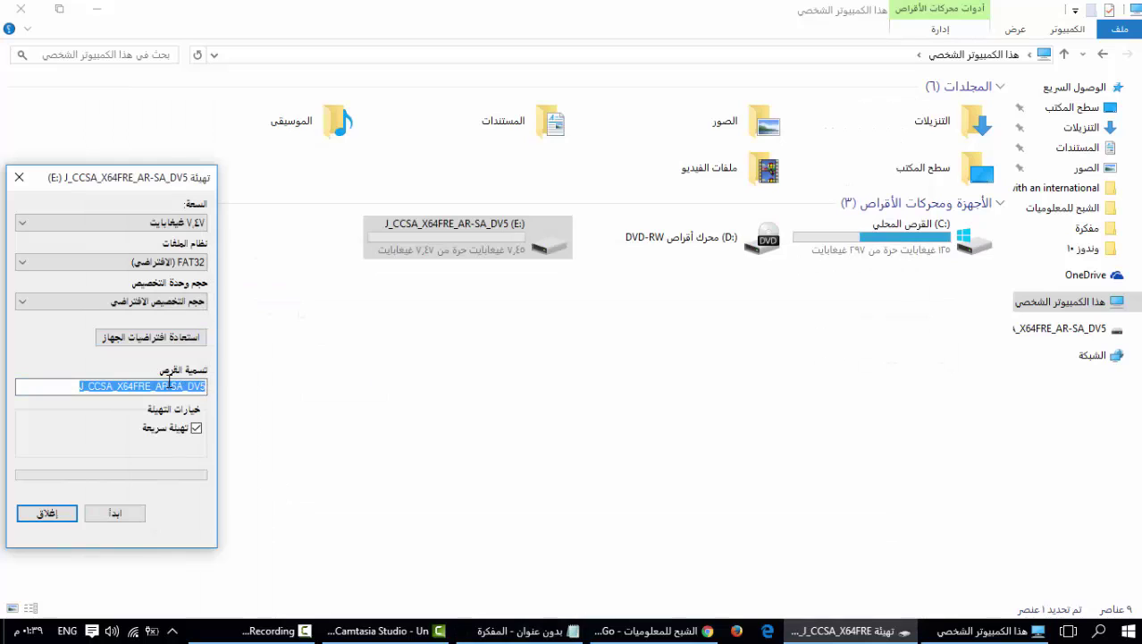
type("Transcend")
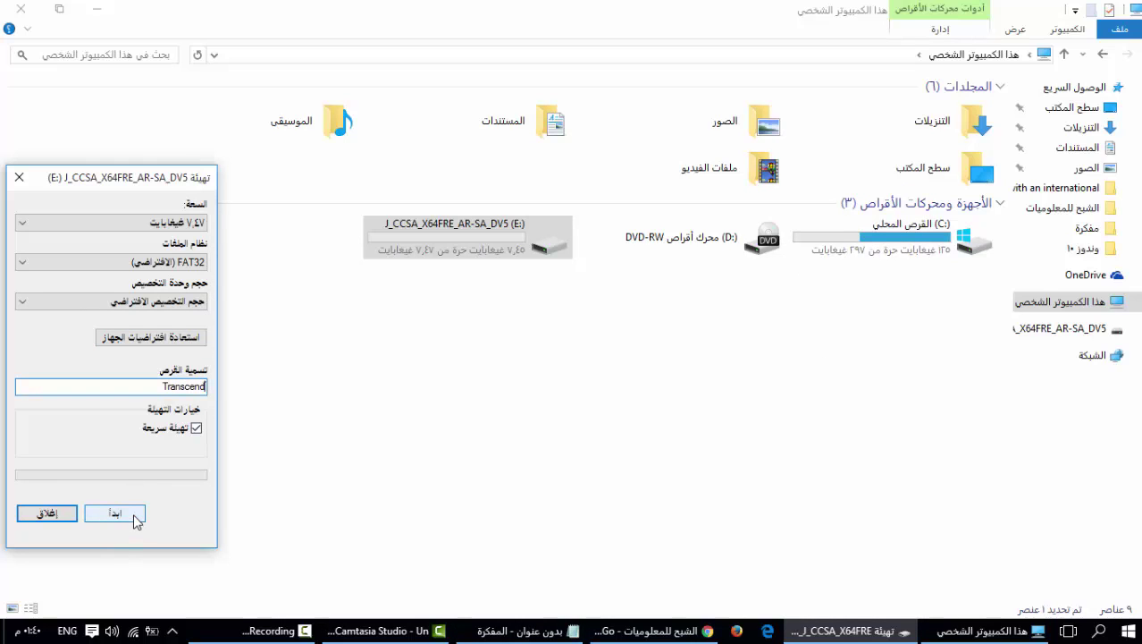
Step: Quick-format the E: drive as FAT32 with the Transcend label, accepting the data erasure, and restore the device defaults again
left_click(116, 514)
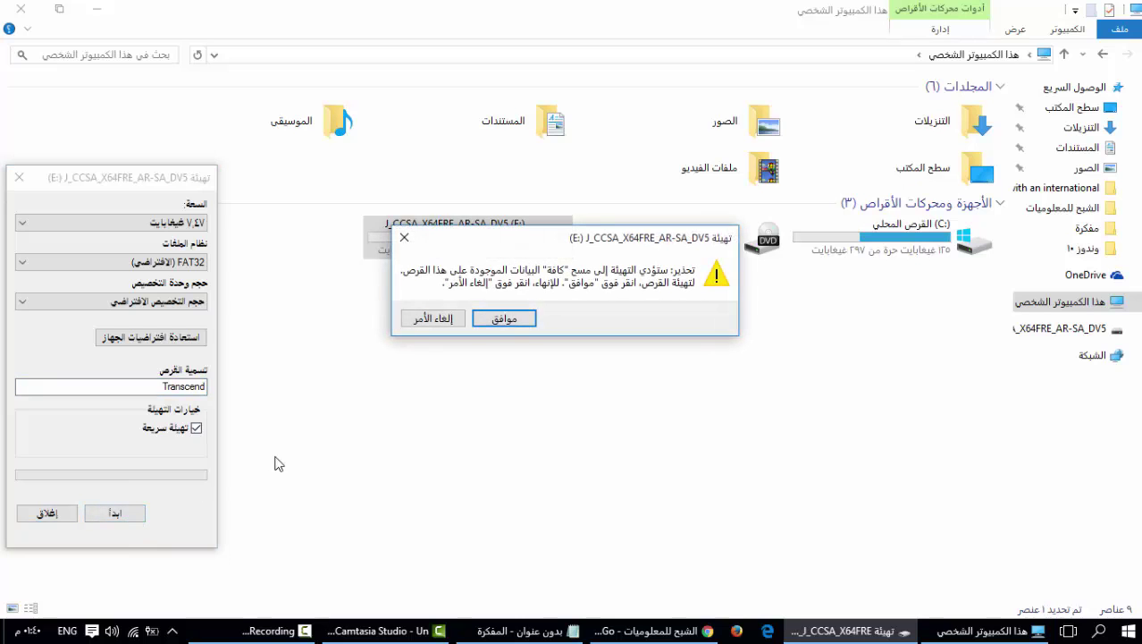
left_click(505, 318)
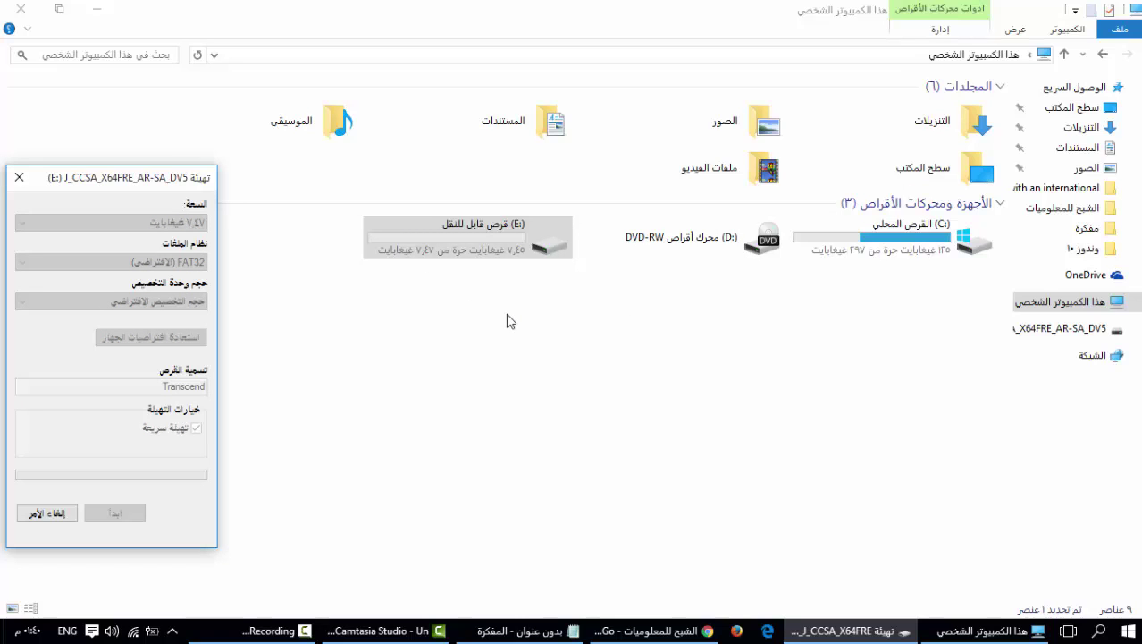
left_click(455, 317)
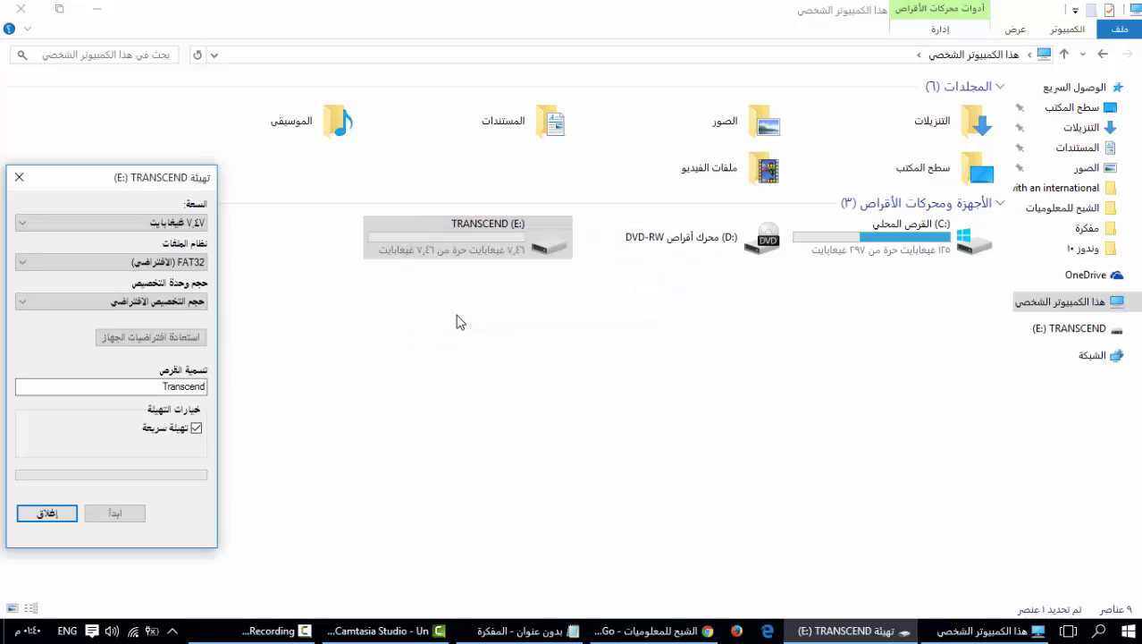
left_click(192, 341)
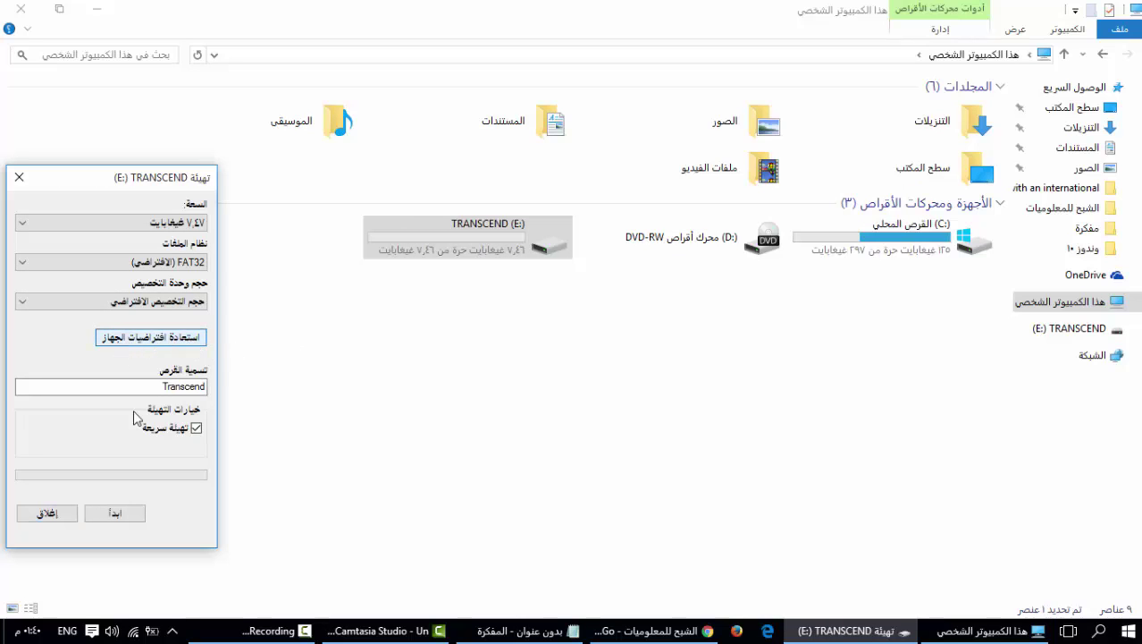
Step: Close the format dialog, check the contents of the TRANSCEND (E:) drive and return to This PC
left_click(47, 513)
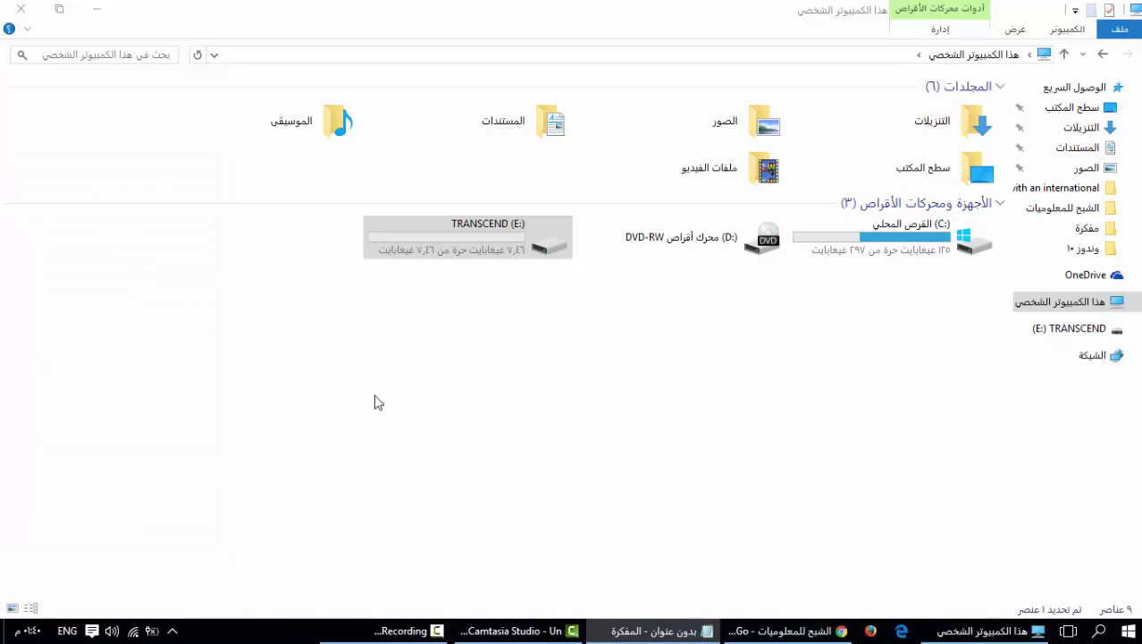
double_click(486, 244)
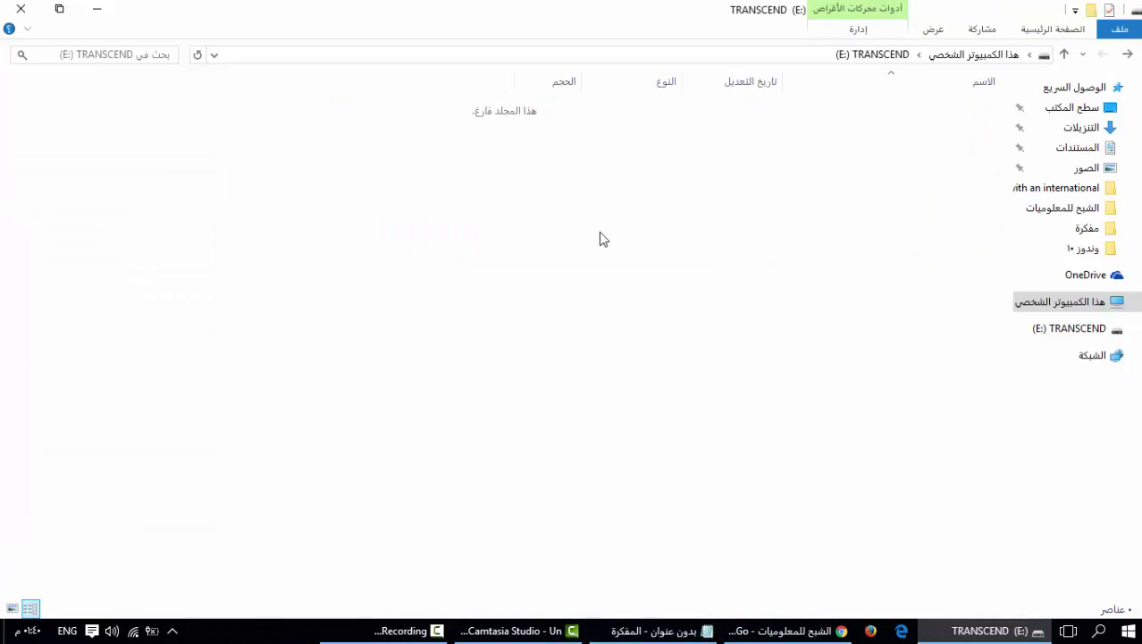
left_click(1128, 56)
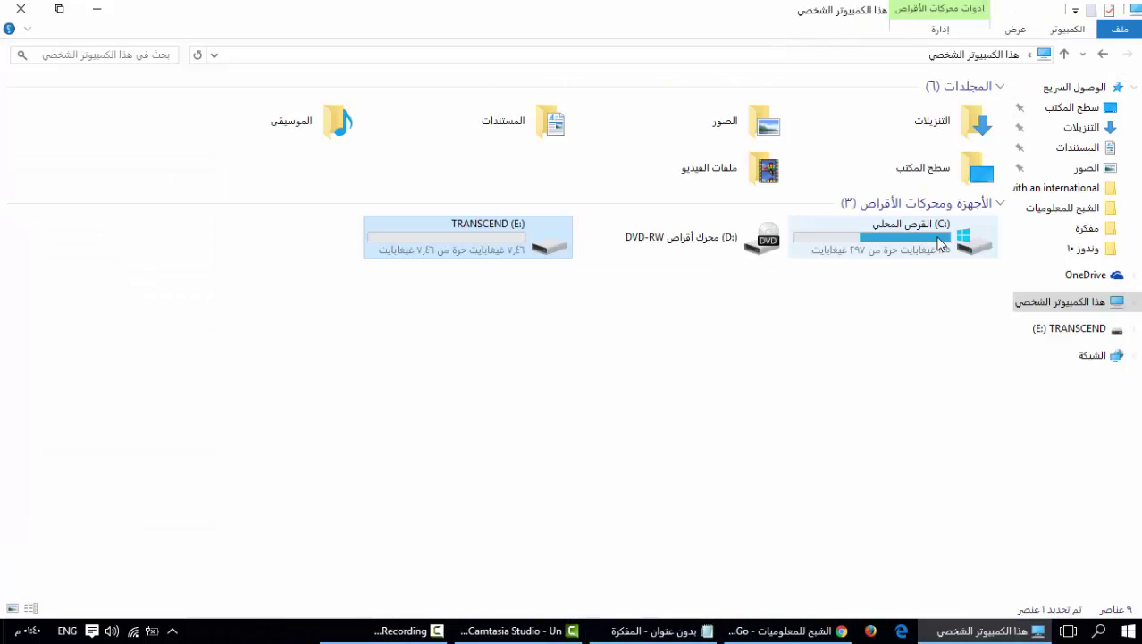